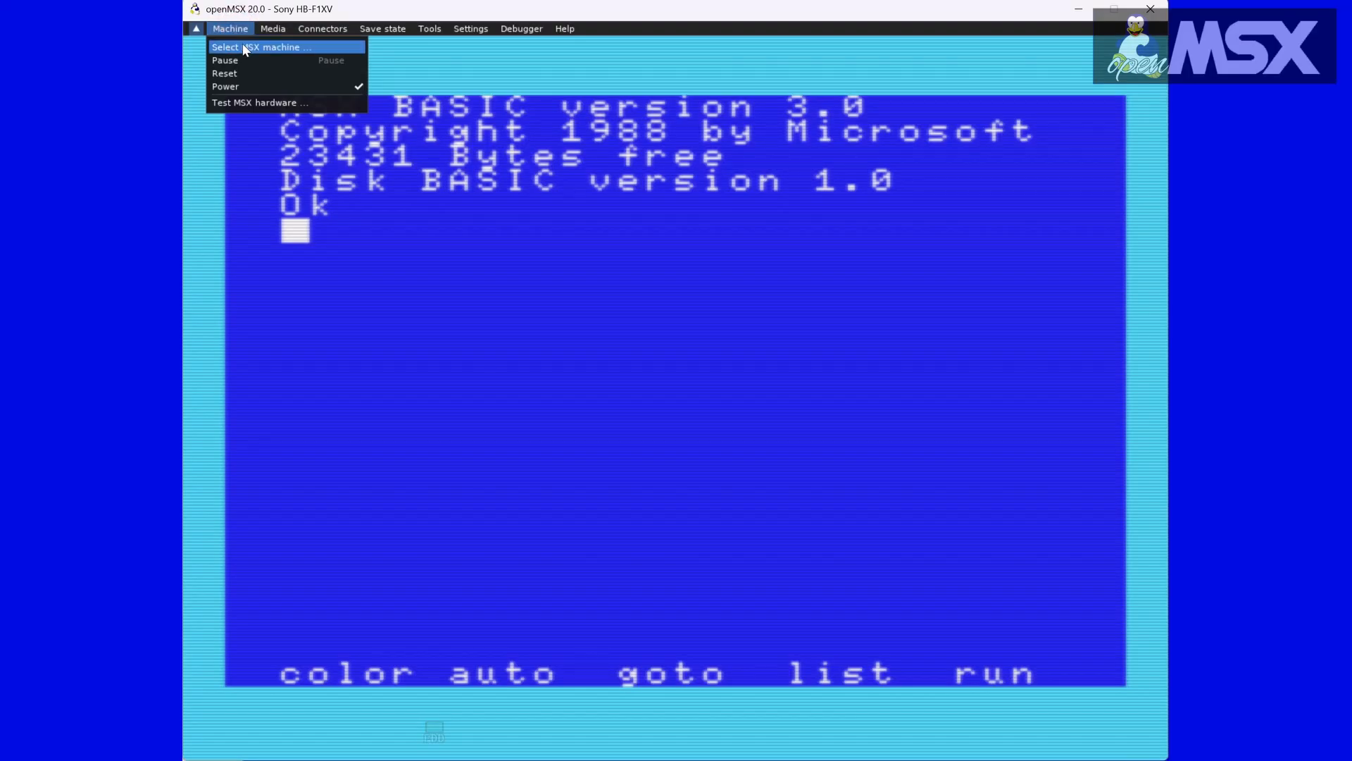
# Open the MSX machine selection and load MSXdev24_PrincessPalomasRescue_v1.0.zip from the MSXdev 24 roms folder into openMSX
pyautogui.click(242, 45)
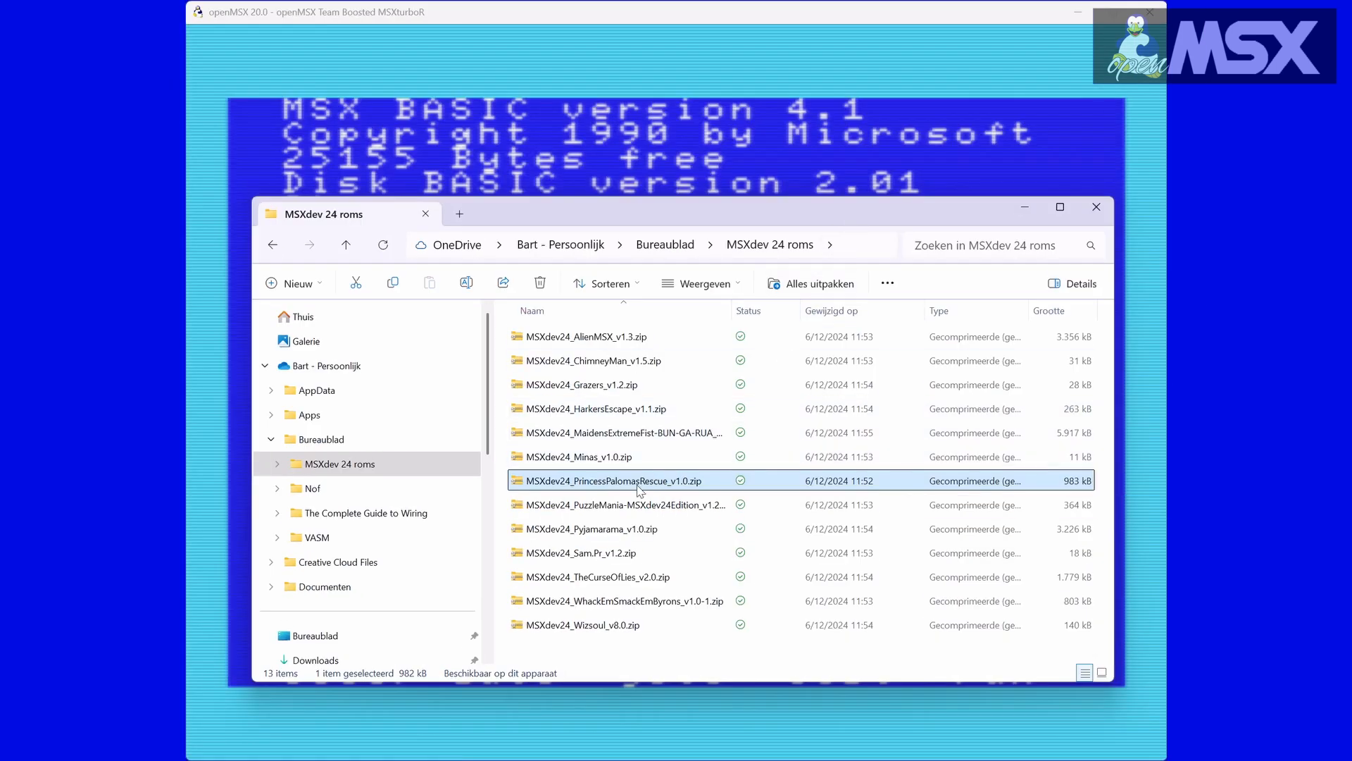
pyautogui.moveTo(638, 485); pyautogui.dragTo(531, 137)
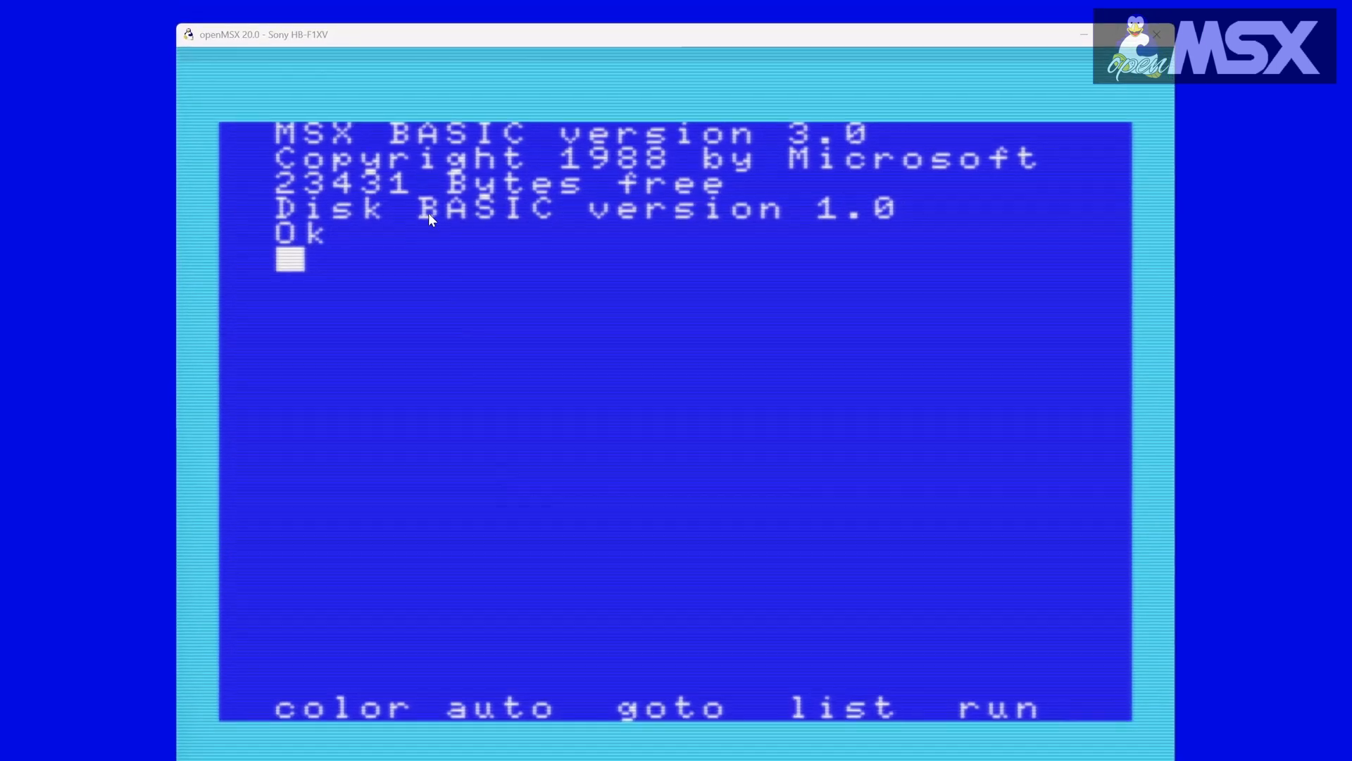
# Look through the emulator's settings categories, including the video, speed, GUI and miscellaneous options
pyautogui.click(354, 83)
pyautogui.click(354, 83)
pyautogui.click(407, 83)
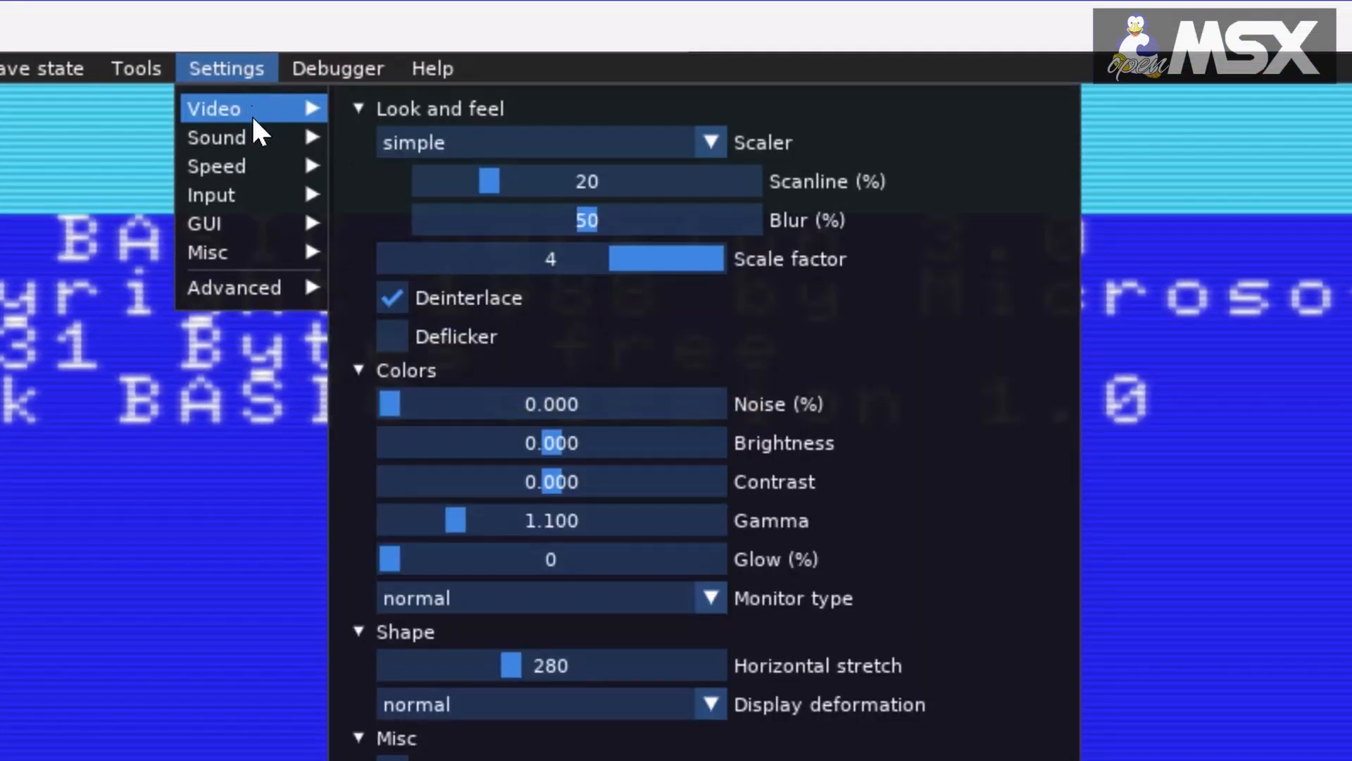
pyautogui.moveTo(238, 144)
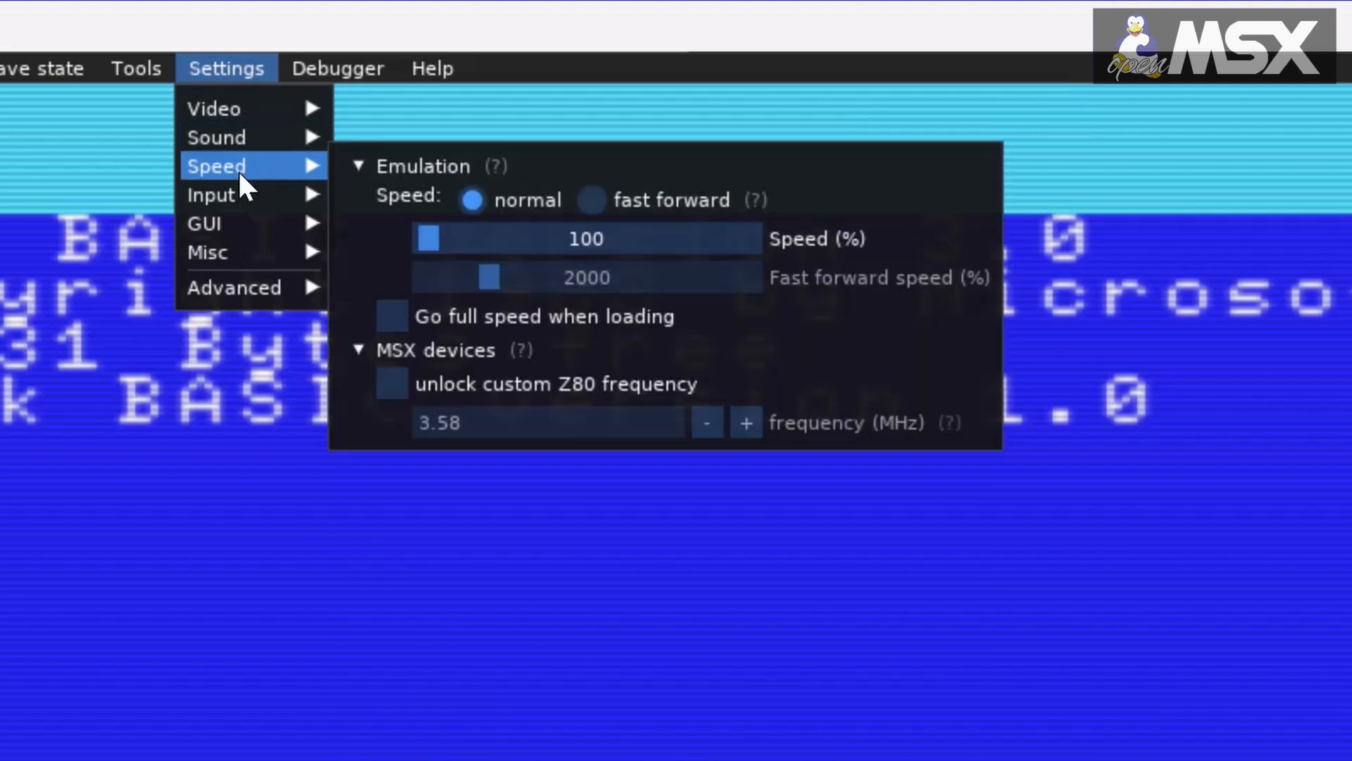
pyautogui.moveTo(231, 219)
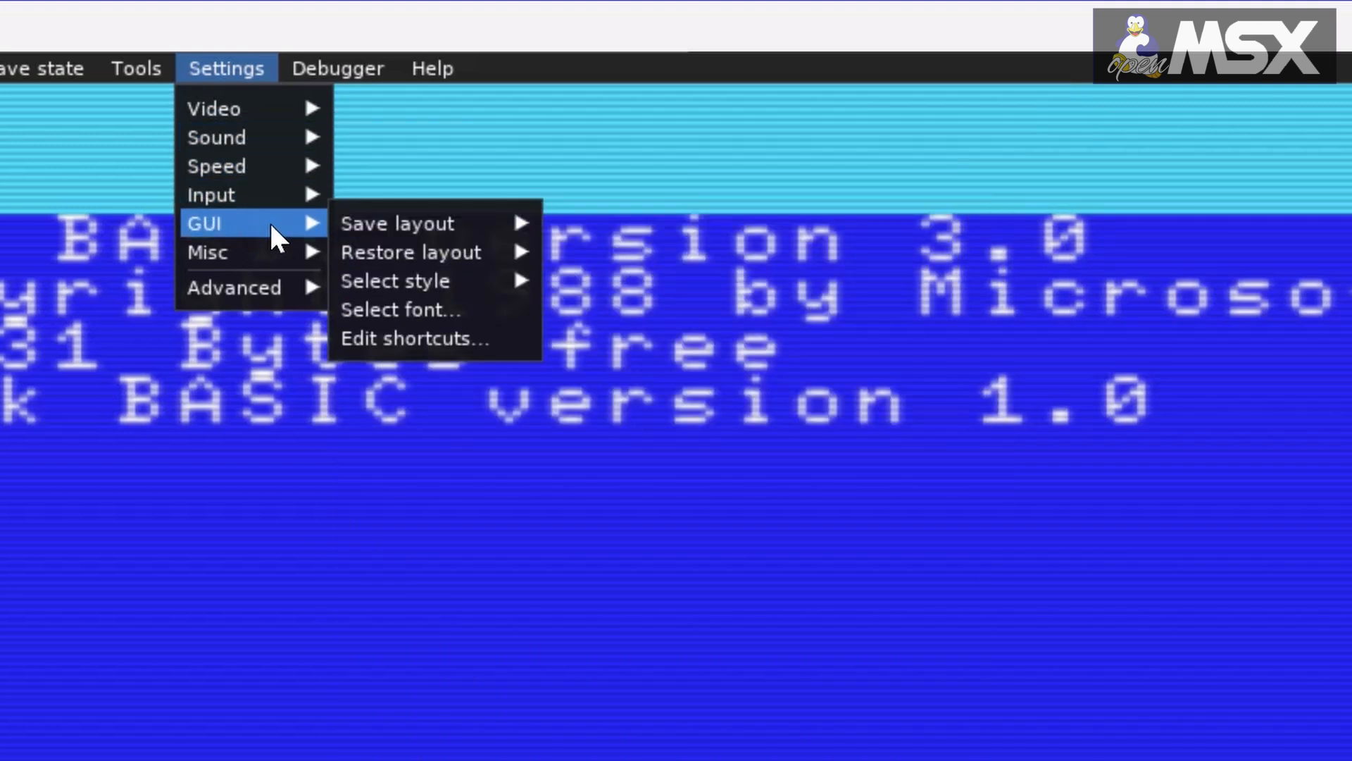
pyautogui.moveTo(271, 247)
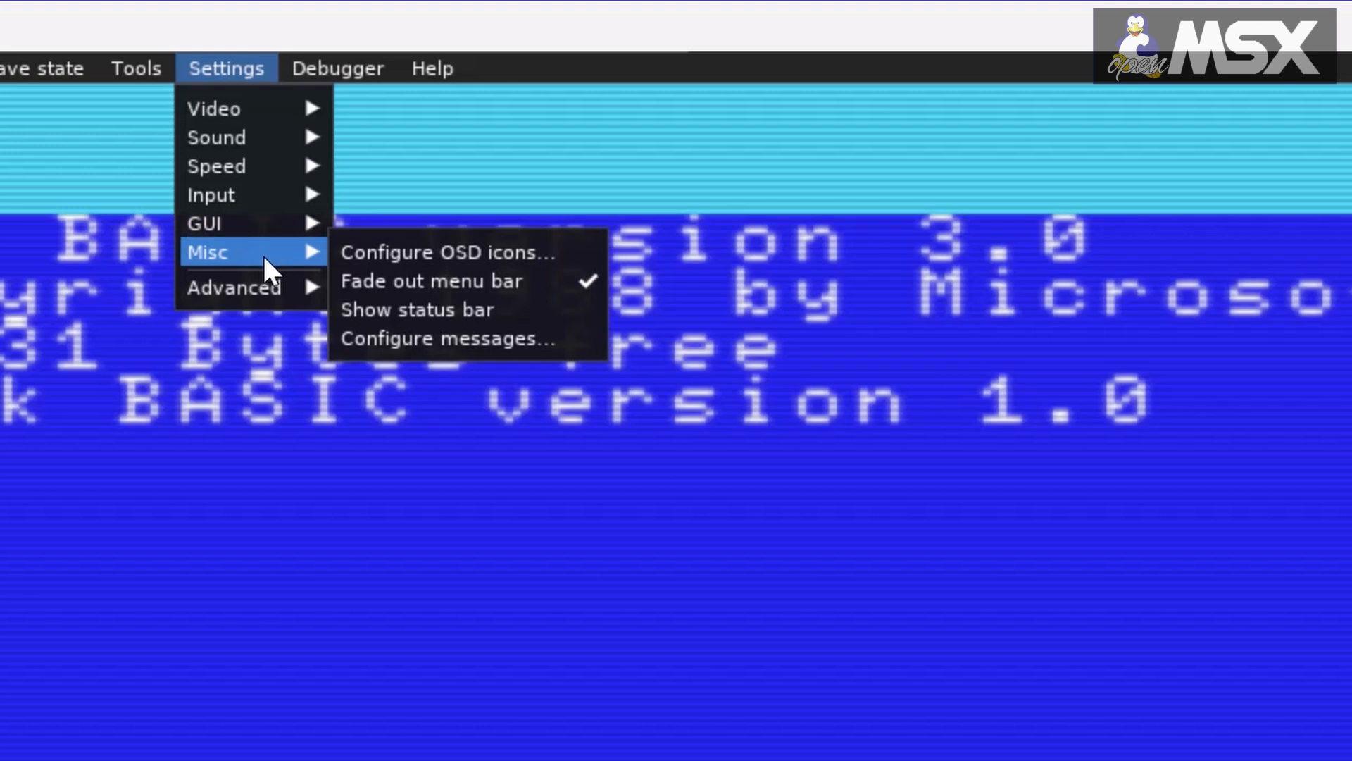
pyautogui.moveTo(264, 273)
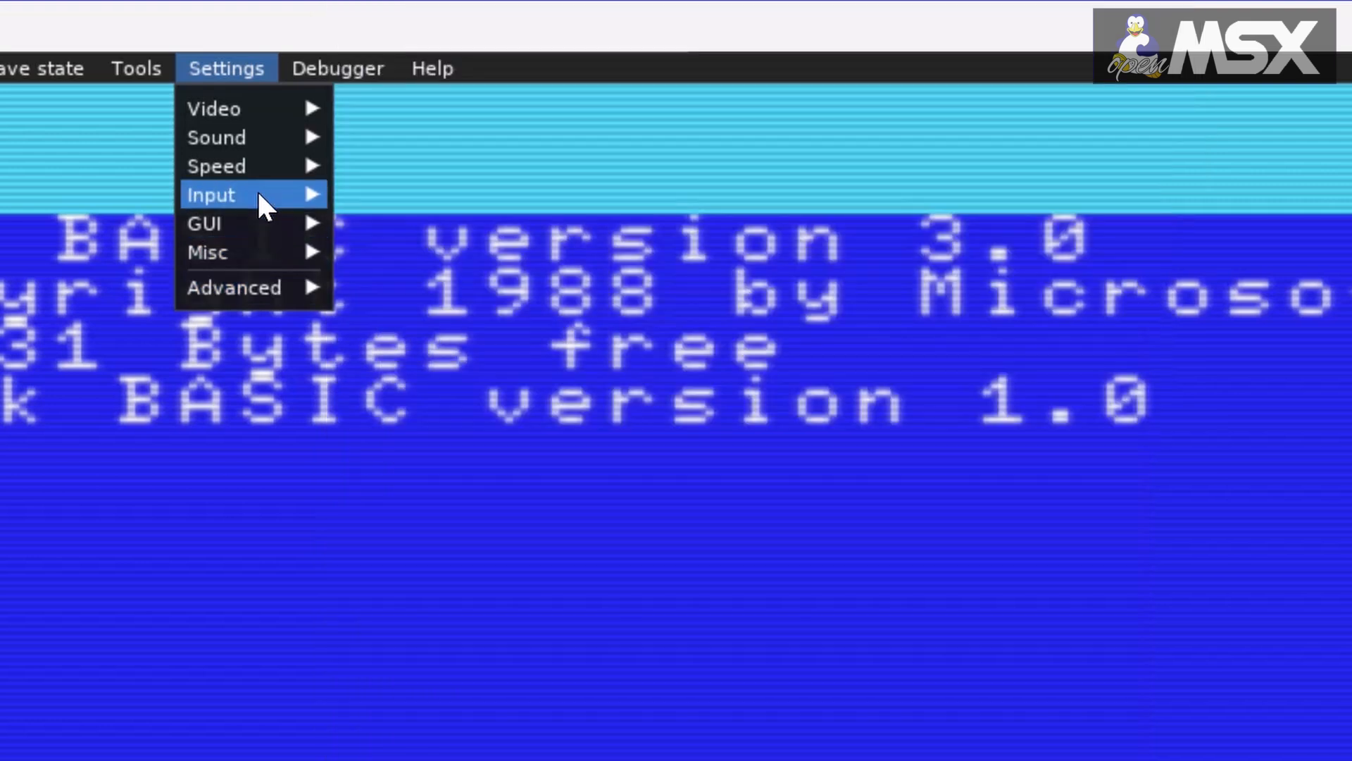
# Set the scanline effect to 100% in the video settings, keeping the scale factor at 4
pyautogui.moveTo(230, 109)
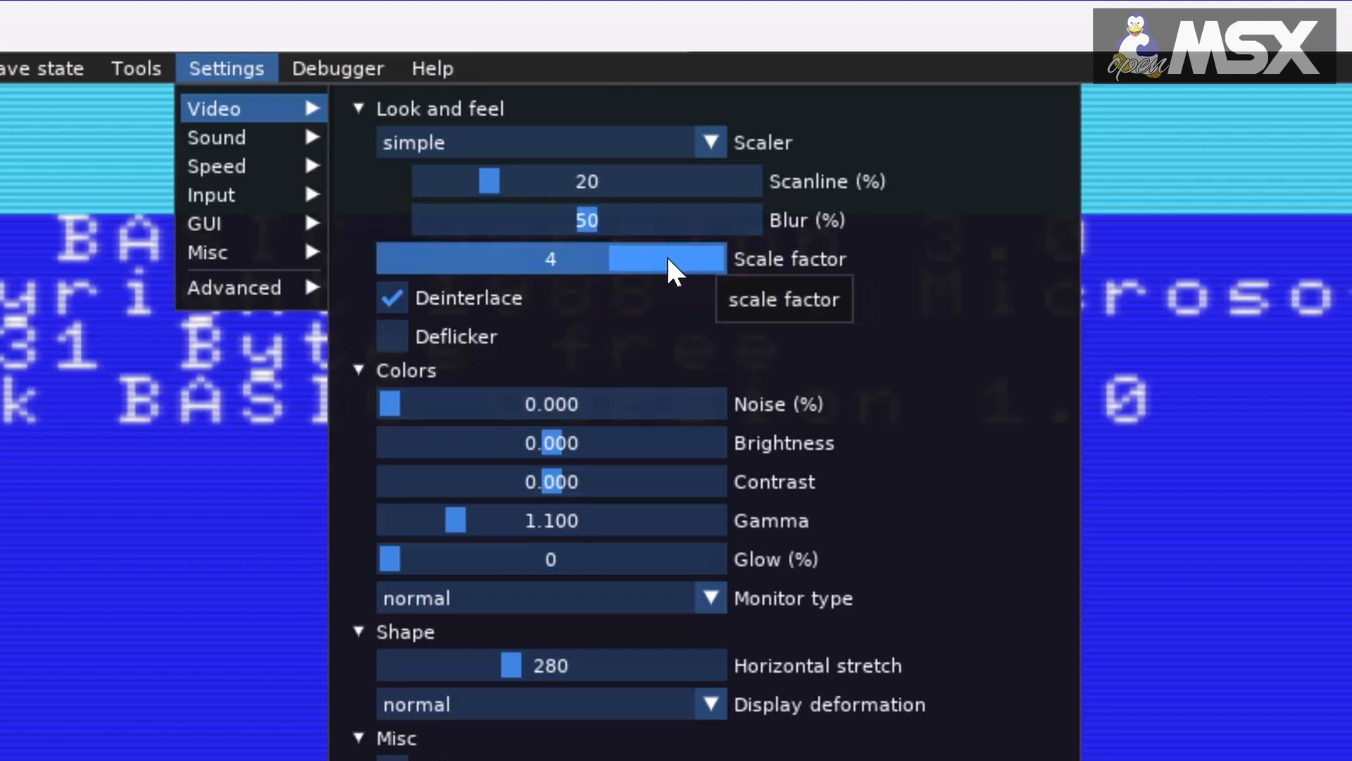
pyautogui.moveTo(671, 271)
pyautogui.mouseDown()
pyautogui.moveTo(450, 260)
pyautogui.moveTo(655, 266)
pyautogui.mouseUp()
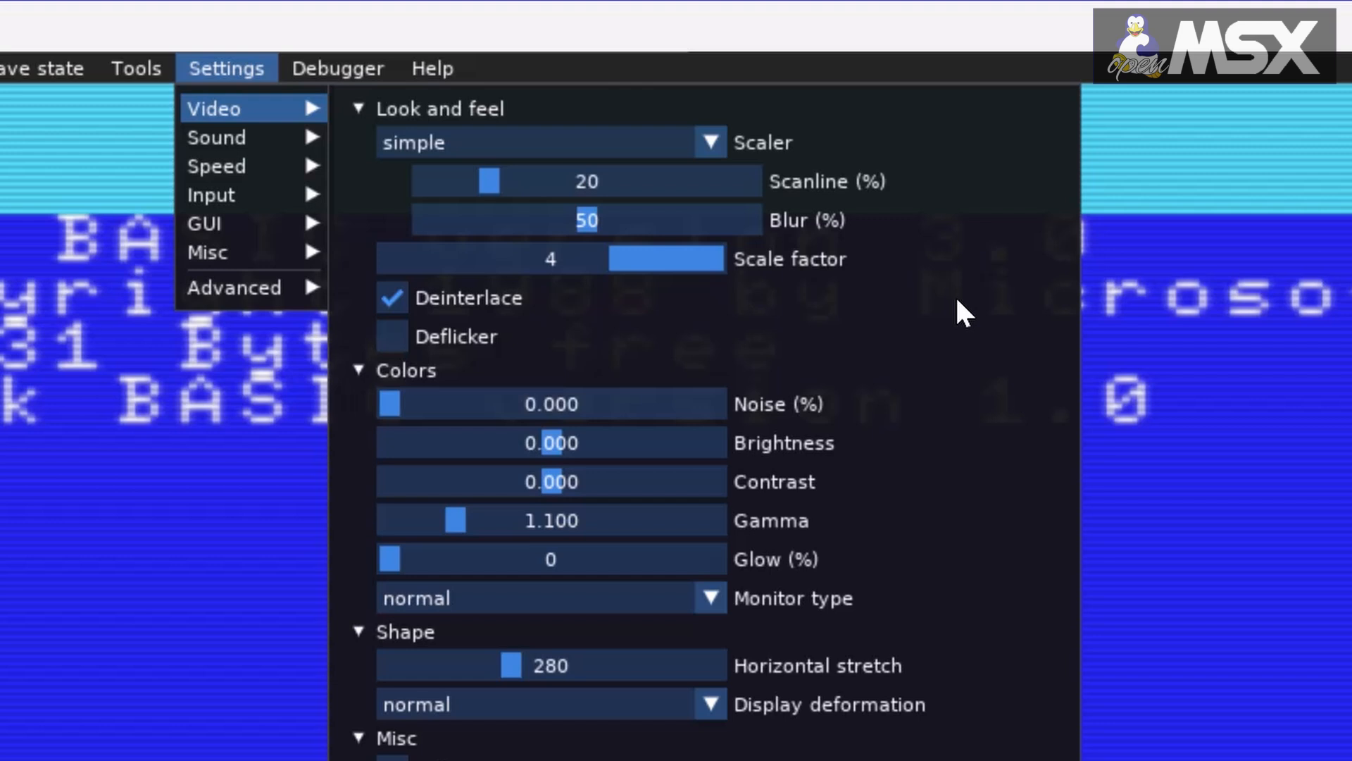
pyautogui.moveTo(493, 182); pyautogui.dragTo(778, 219)
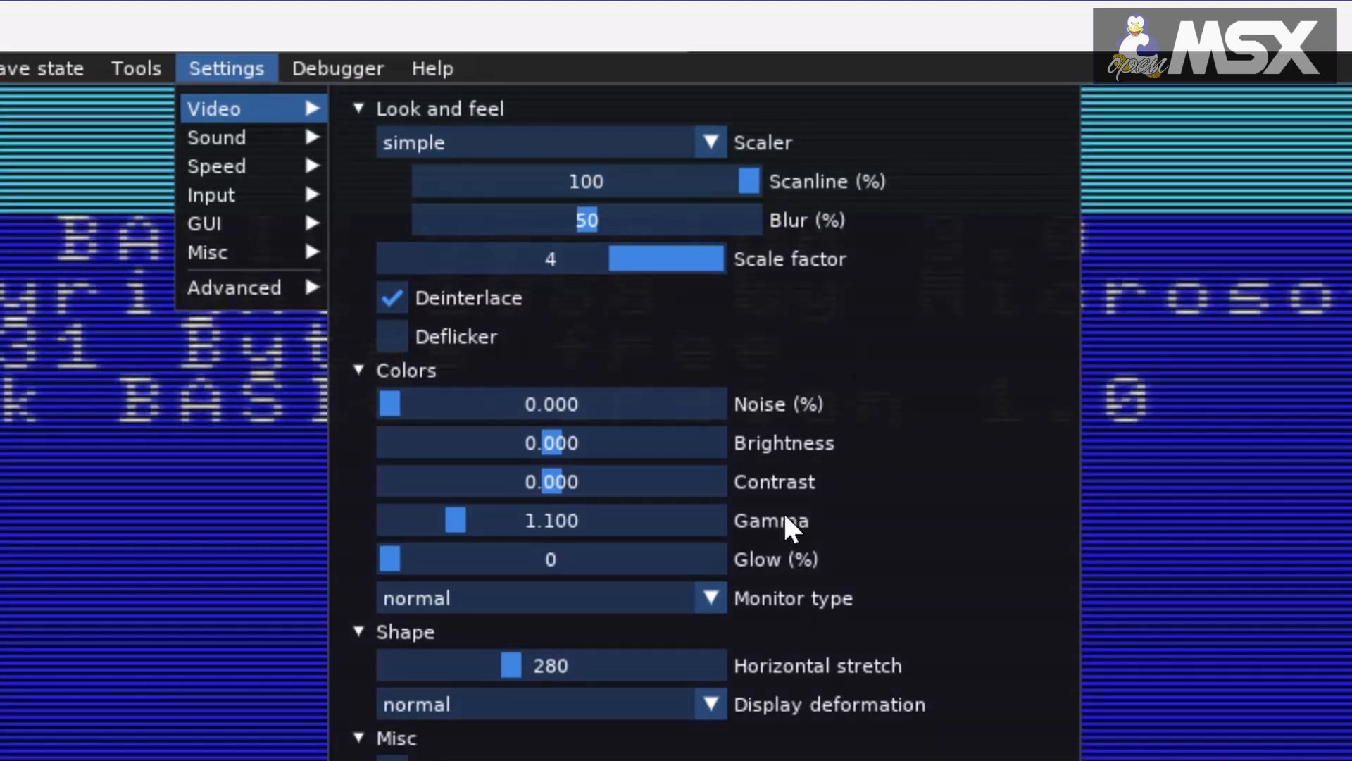
# Set the video monitor type to monochrome green bright and view the emulated screen
pyautogui.click(553, 722)
pyautogui.click(549, 710)
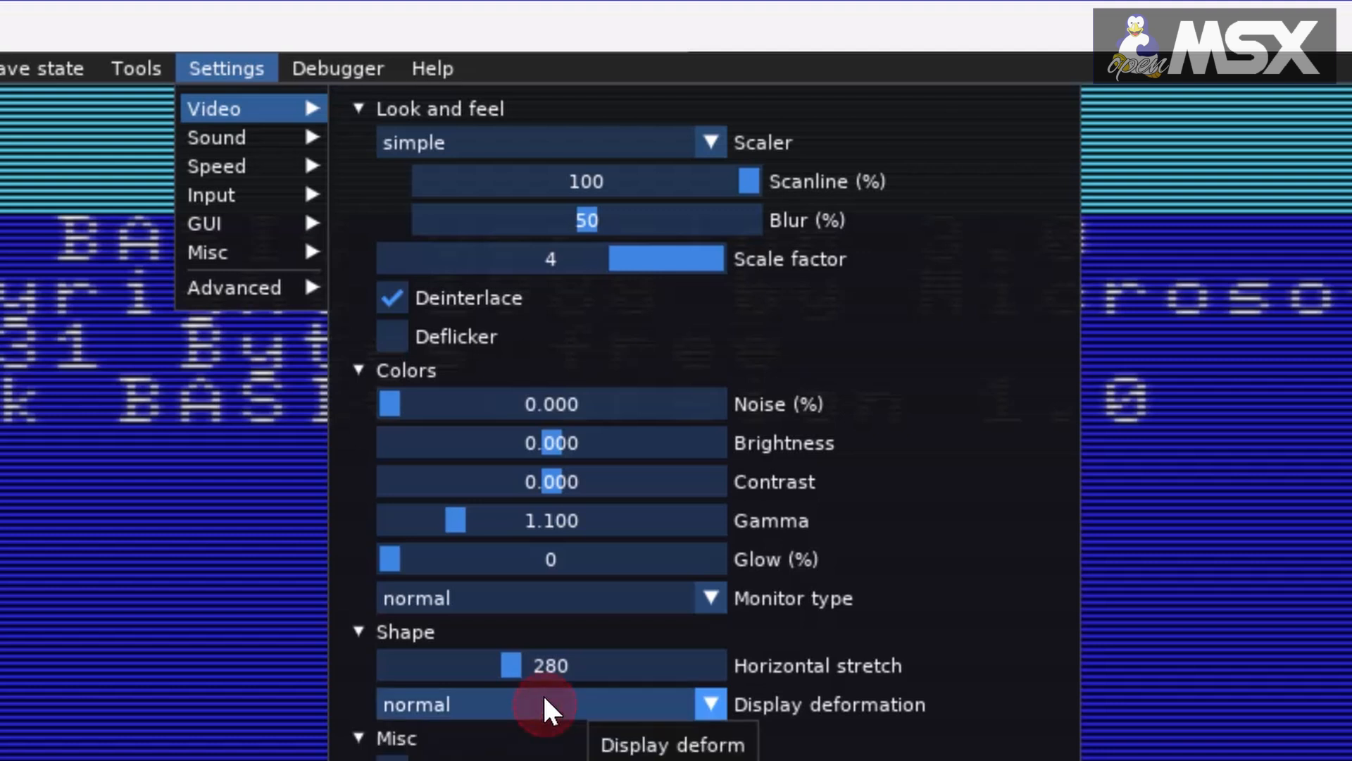
pyautogui.click(547, 598)
pyautogui.scroll(-2, 552, 690)
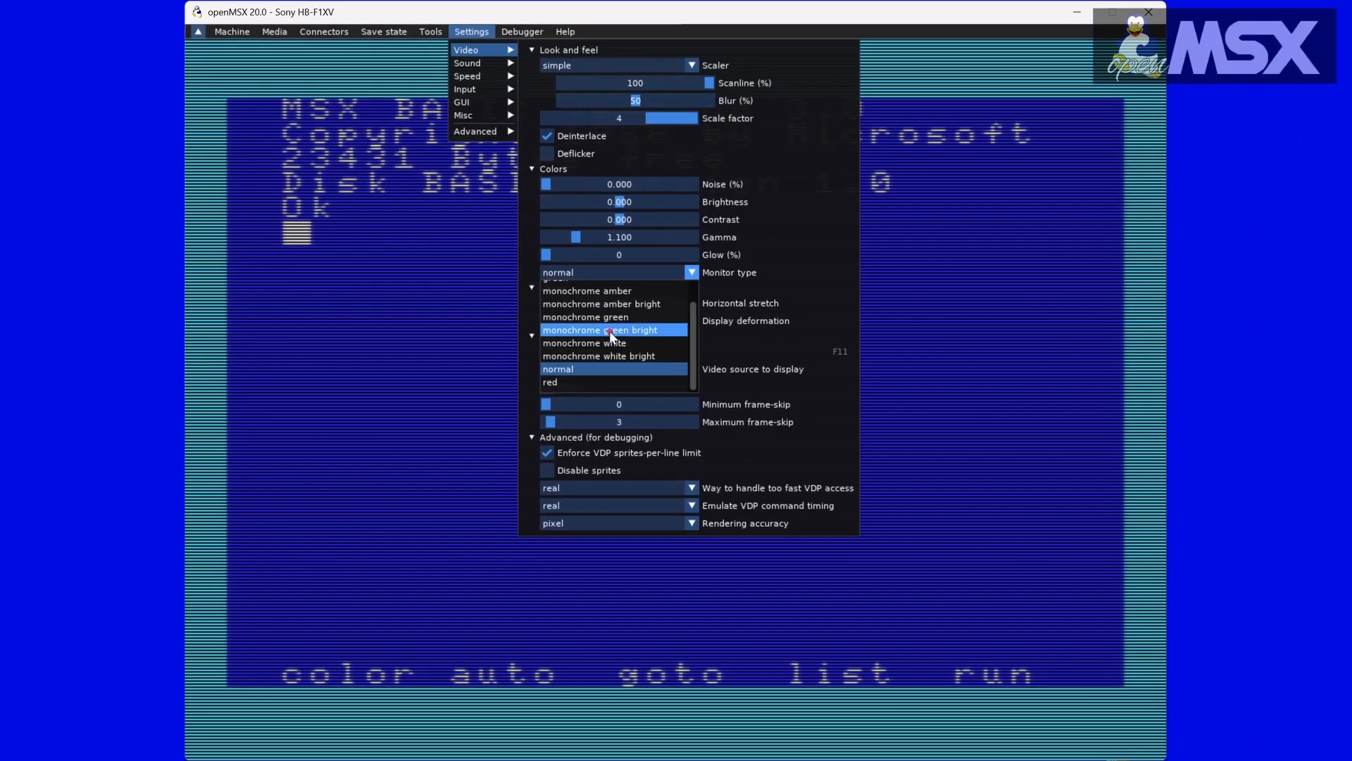
pyautogui.click(540, 573)
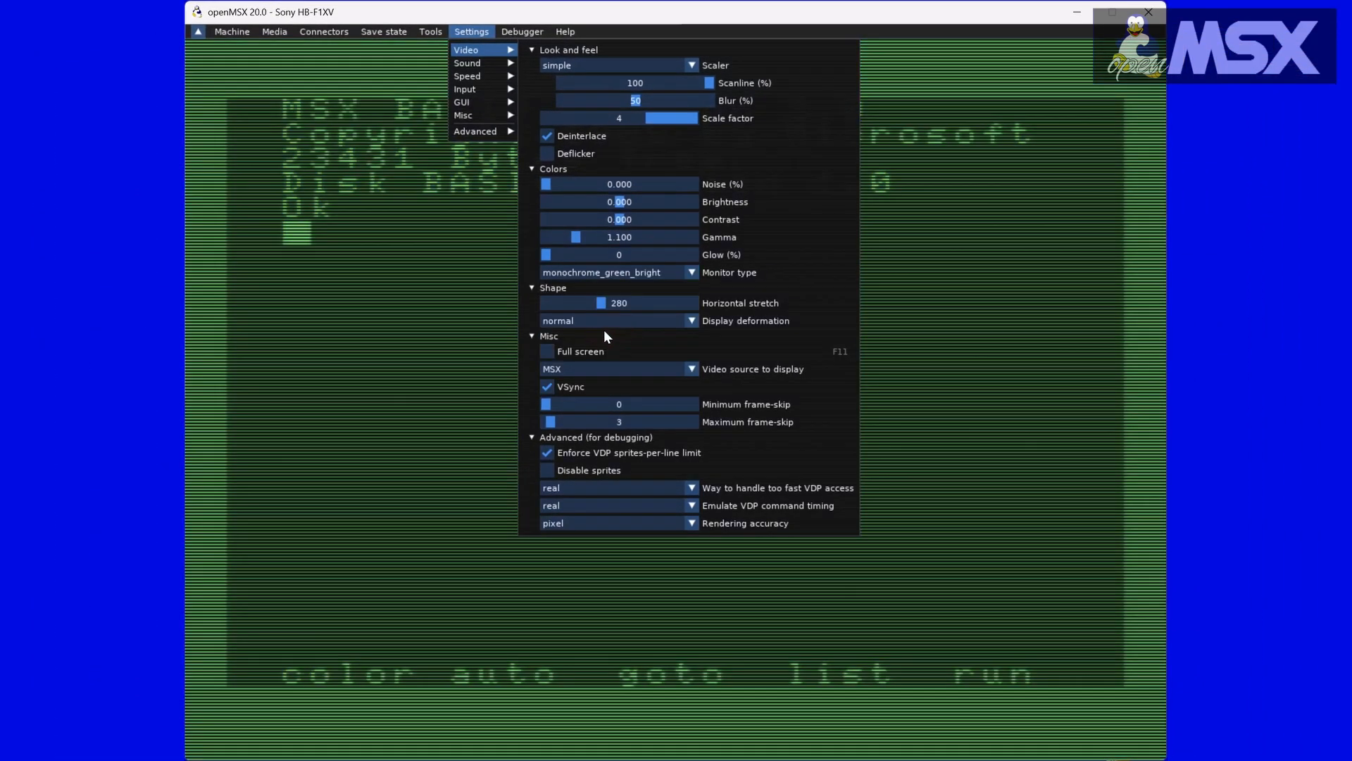
pyautogui.click(411, 312)
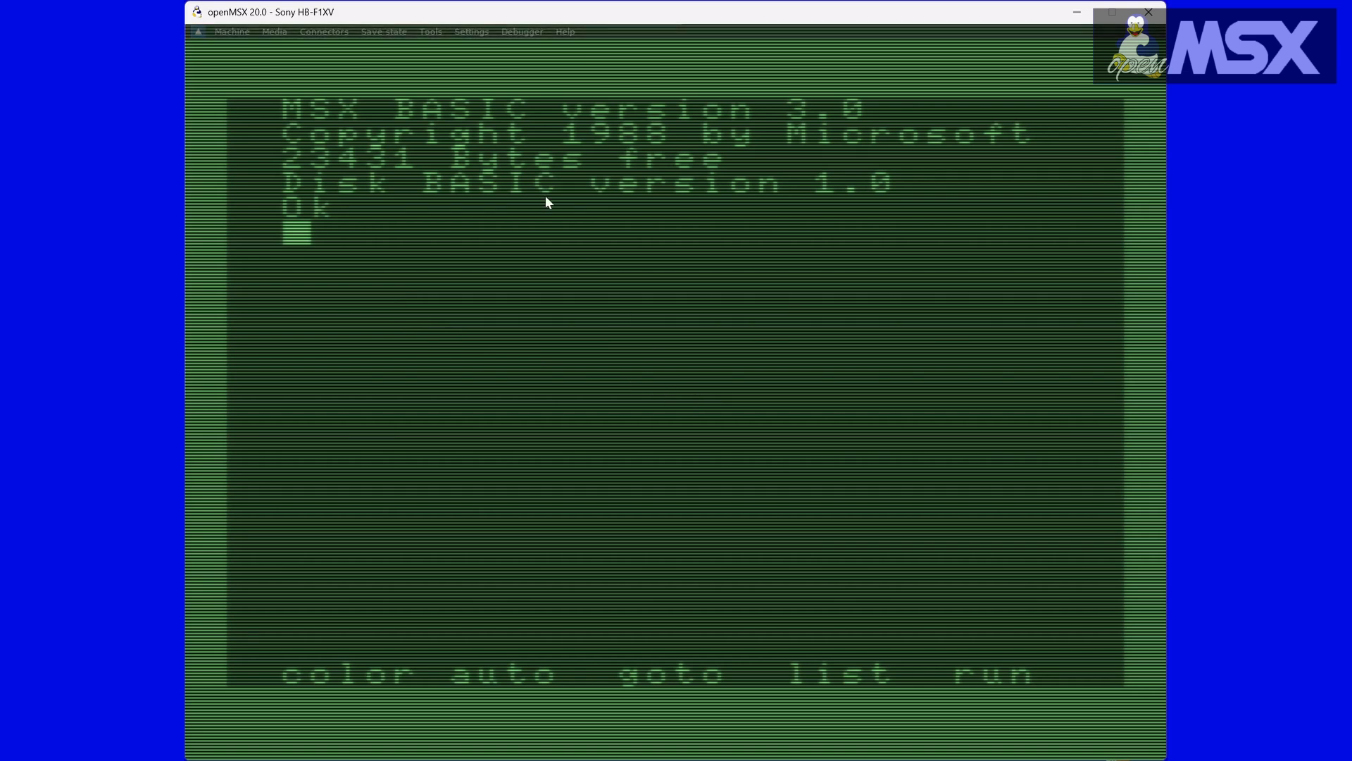
# Return the video monitor type to normal
pyautogui.click(476, 32)
pyautogui.moveTo(484, 45)
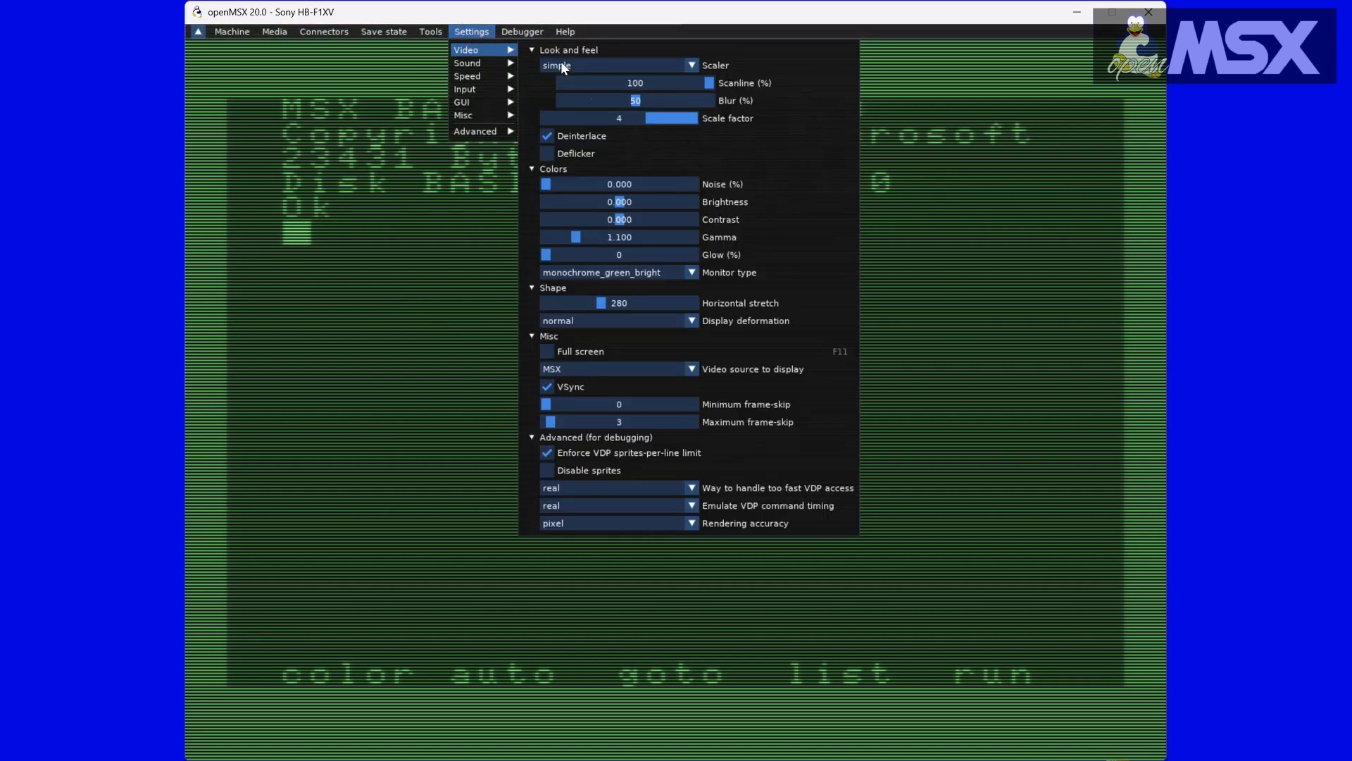
pyautogui.click(620, 275)
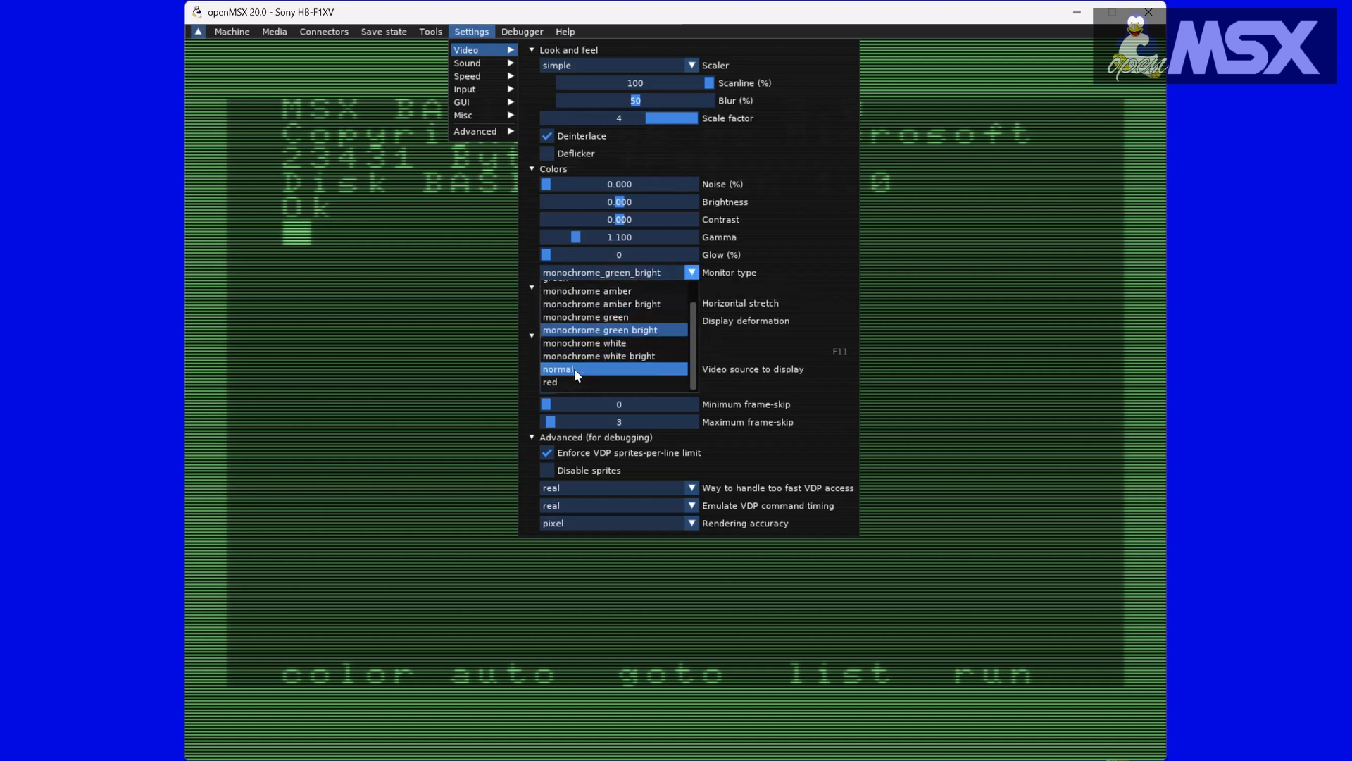
pyautogui.click(573, 369)
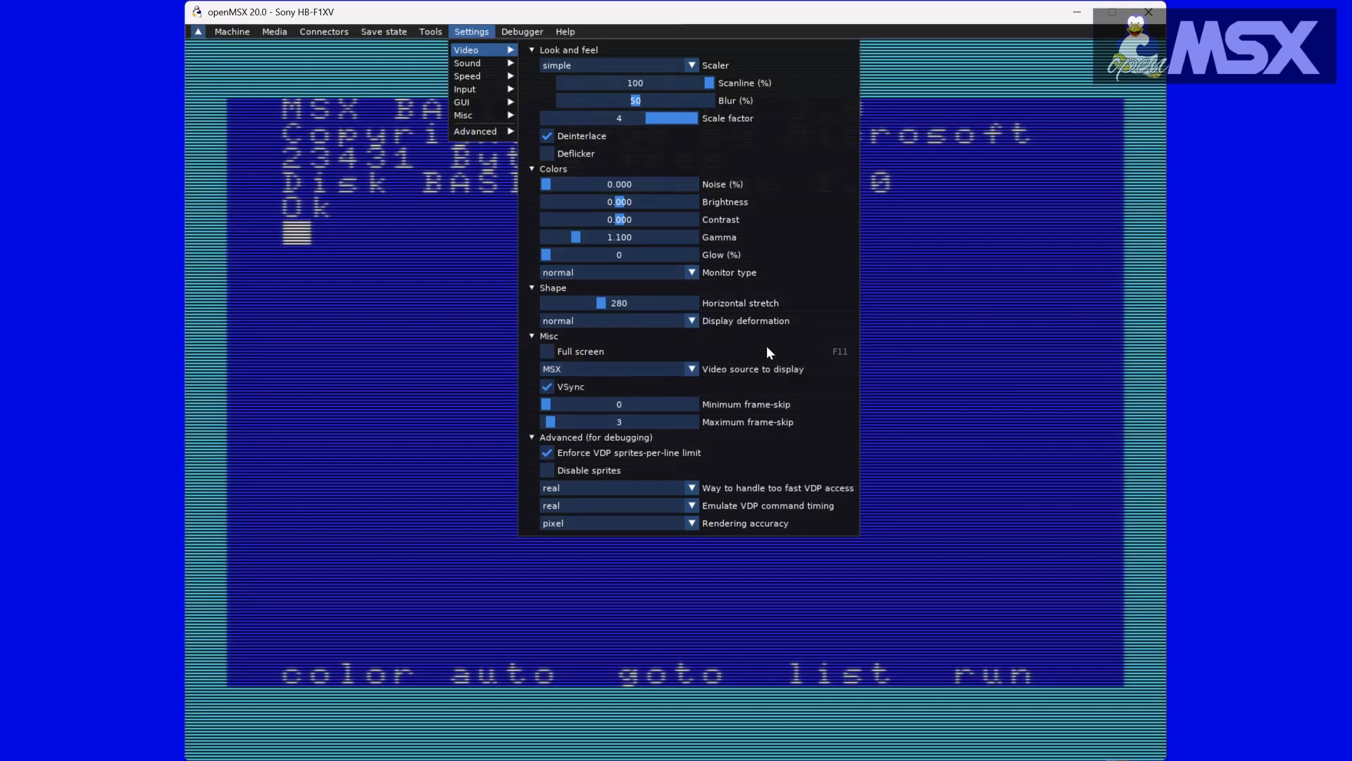
# Set the display deformation to 3d and view the emulated screen
pyautogui.click(682, 324)
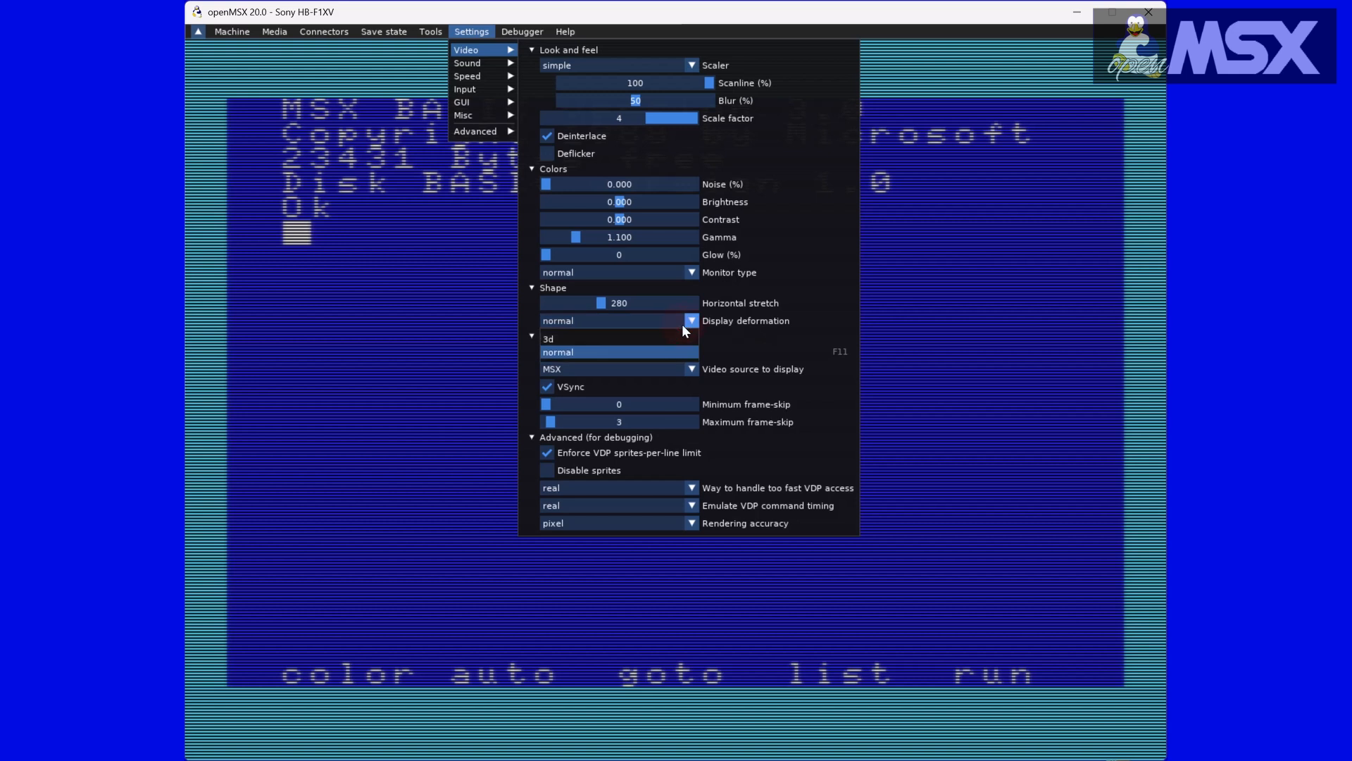
pyautogui.click(623, 334)
pyautogui.click(420, 338)
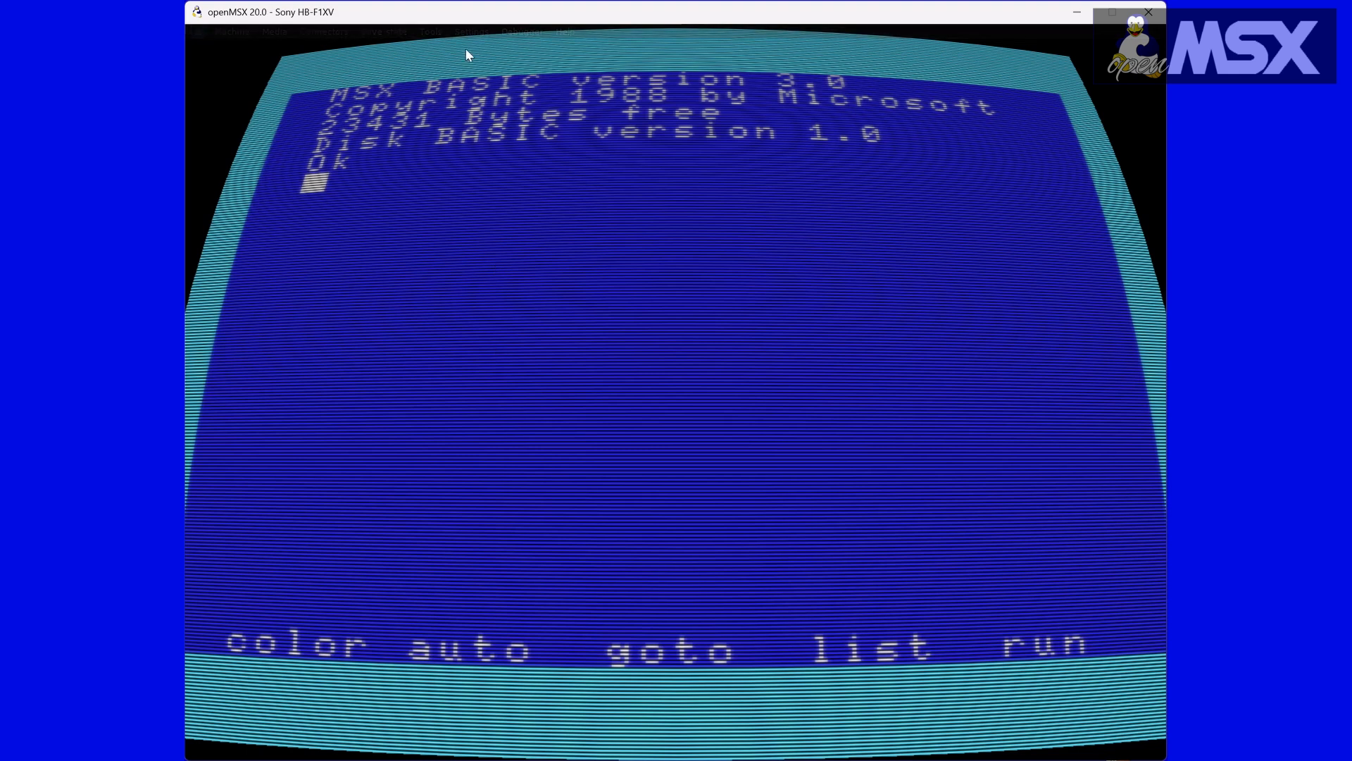
# Return the display deformation to normal in the video settings
pyautogui.click(473, 31)
pyautogui.moveTo(479, 50)
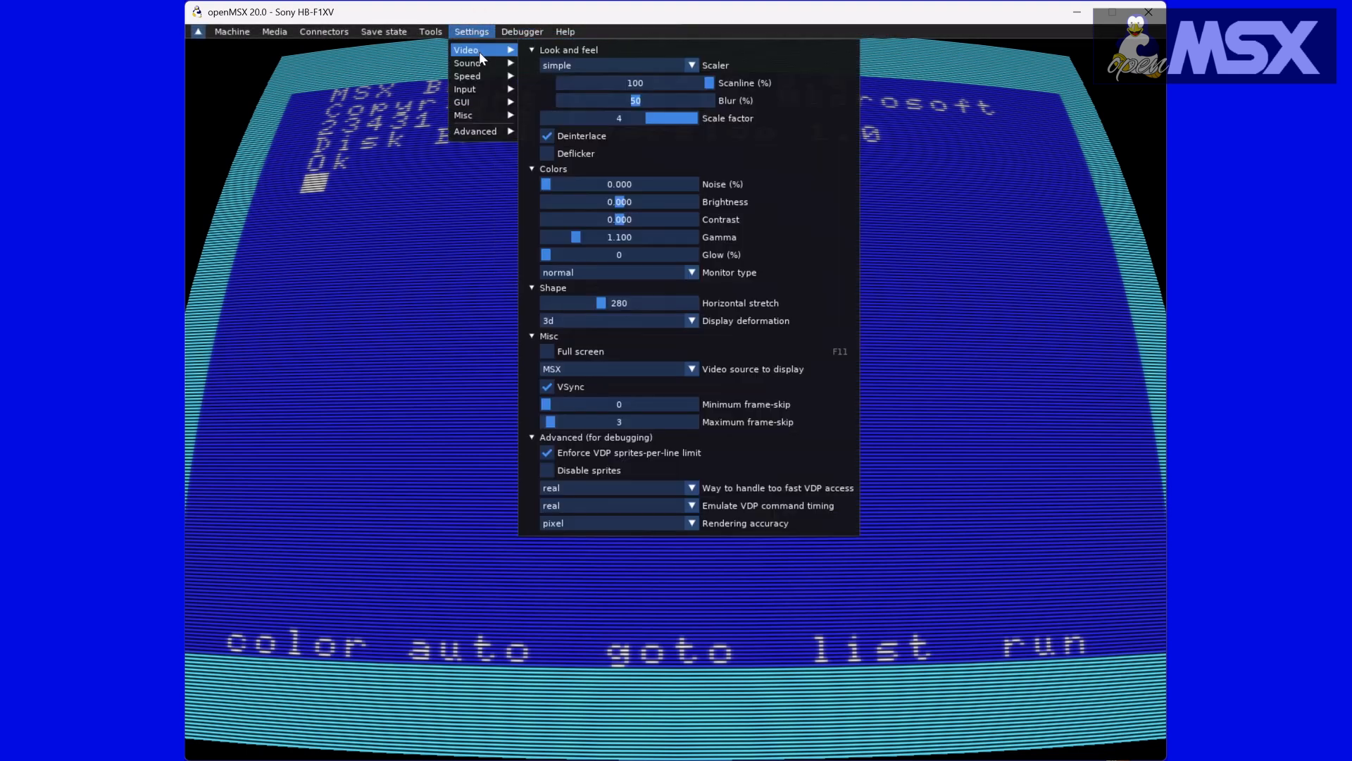
pyautogui.click(625, 322)
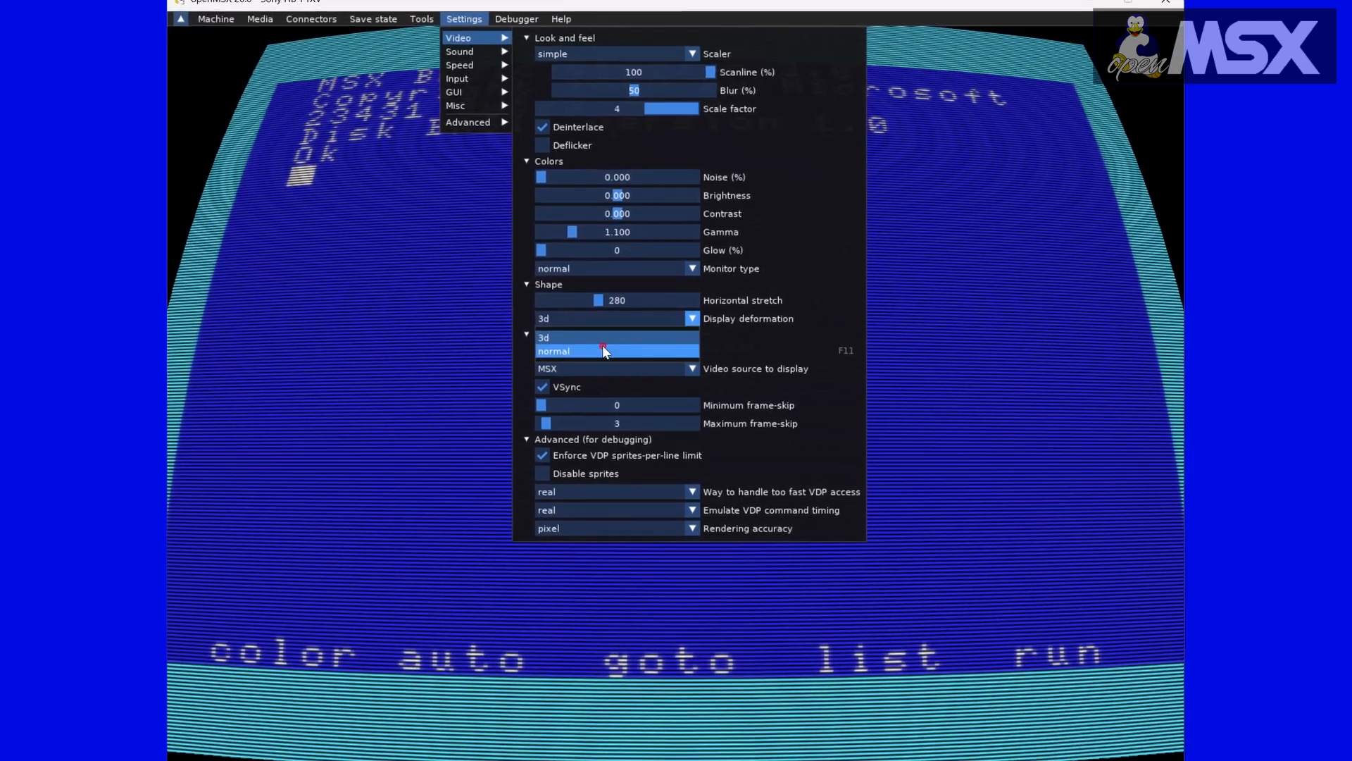
pyautogui.click(604, 349)
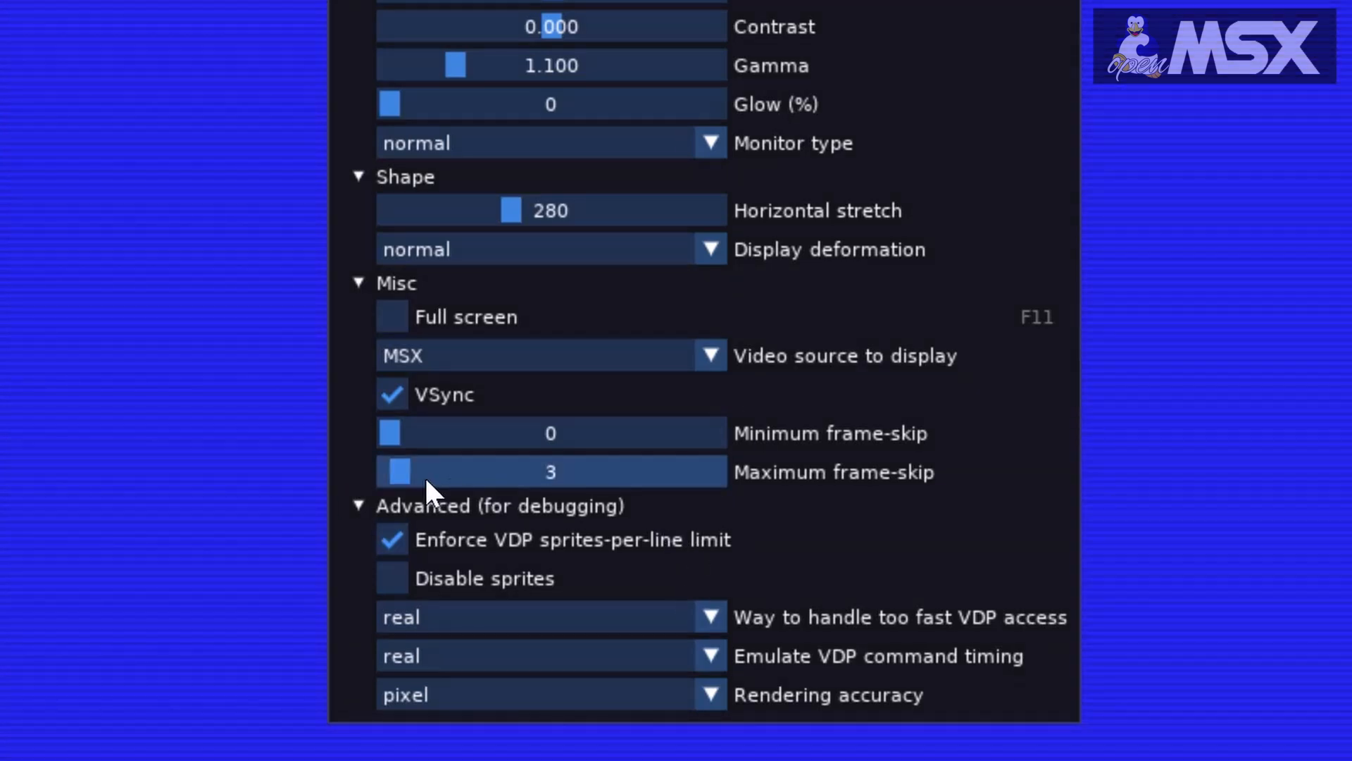
# Disable the VDP sprites-per-line limit and enable it again
pyautogui.click(391, 539)
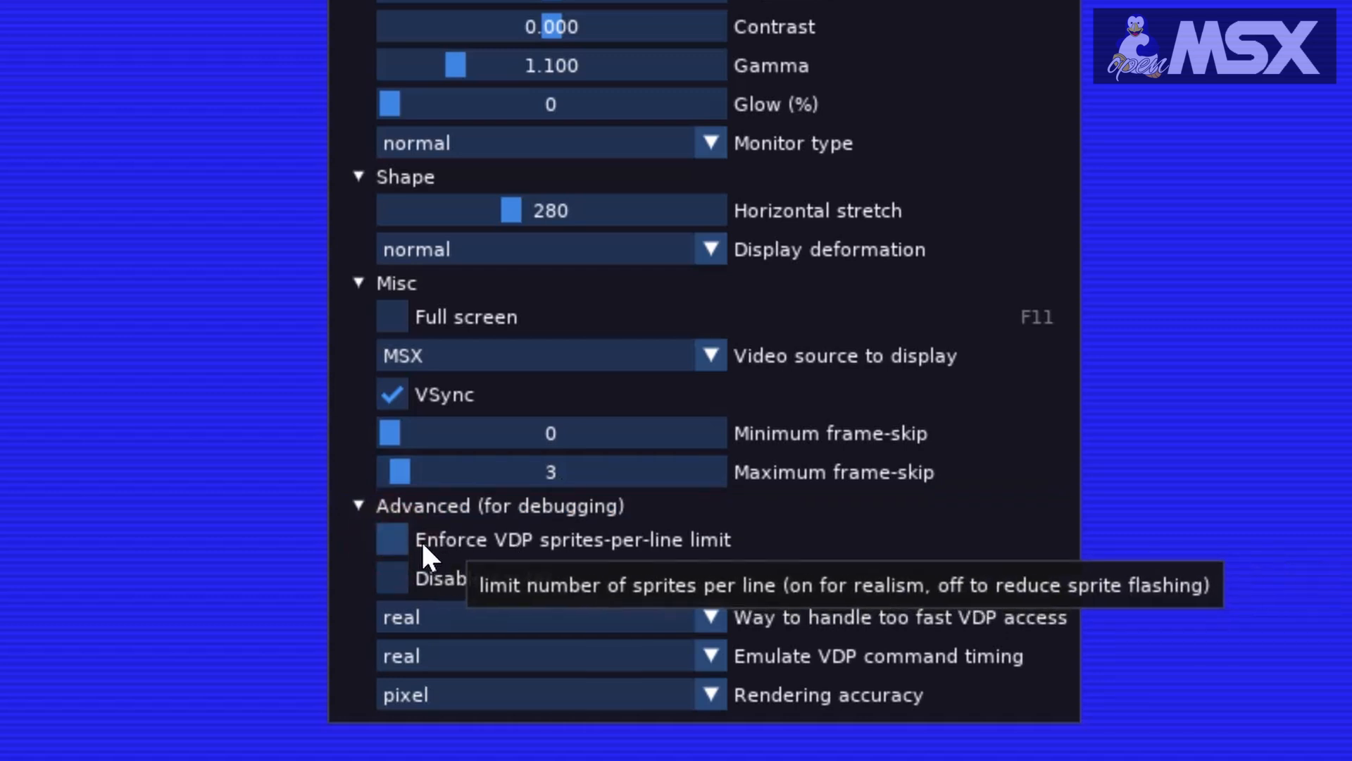
pyautogui.click(401, 543)
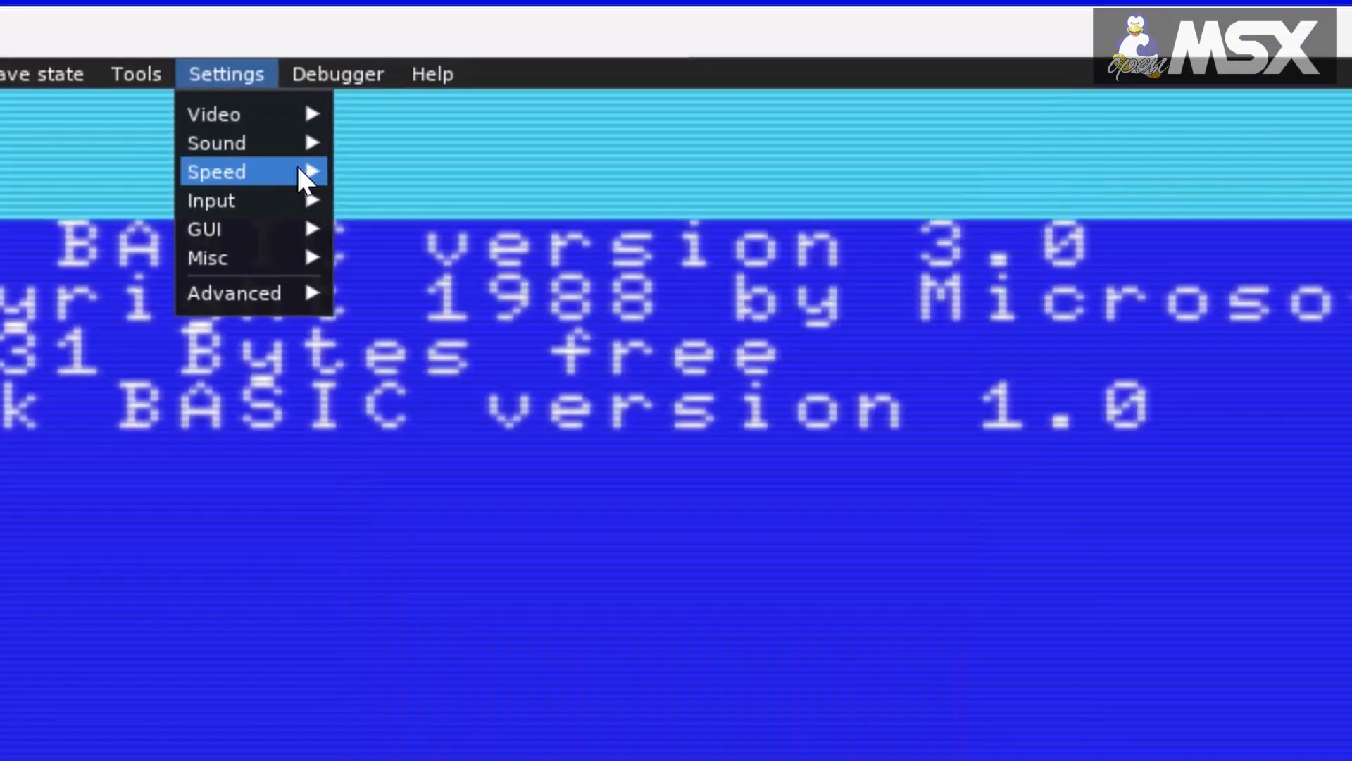
# Examine the master volume and resampler options in the sound settings, and the emulation speed options
pyautogui.moveTo(217, 148)
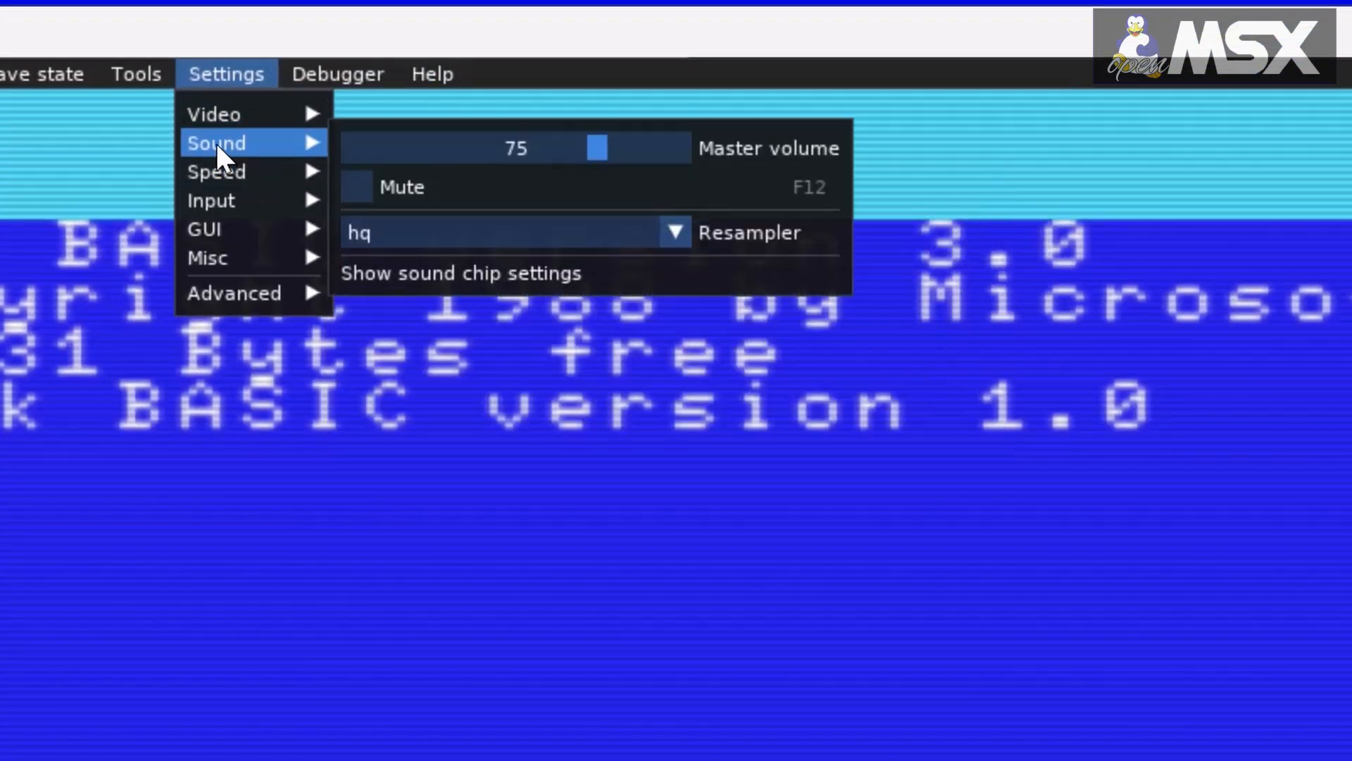
pyautogui.click(597, 146)
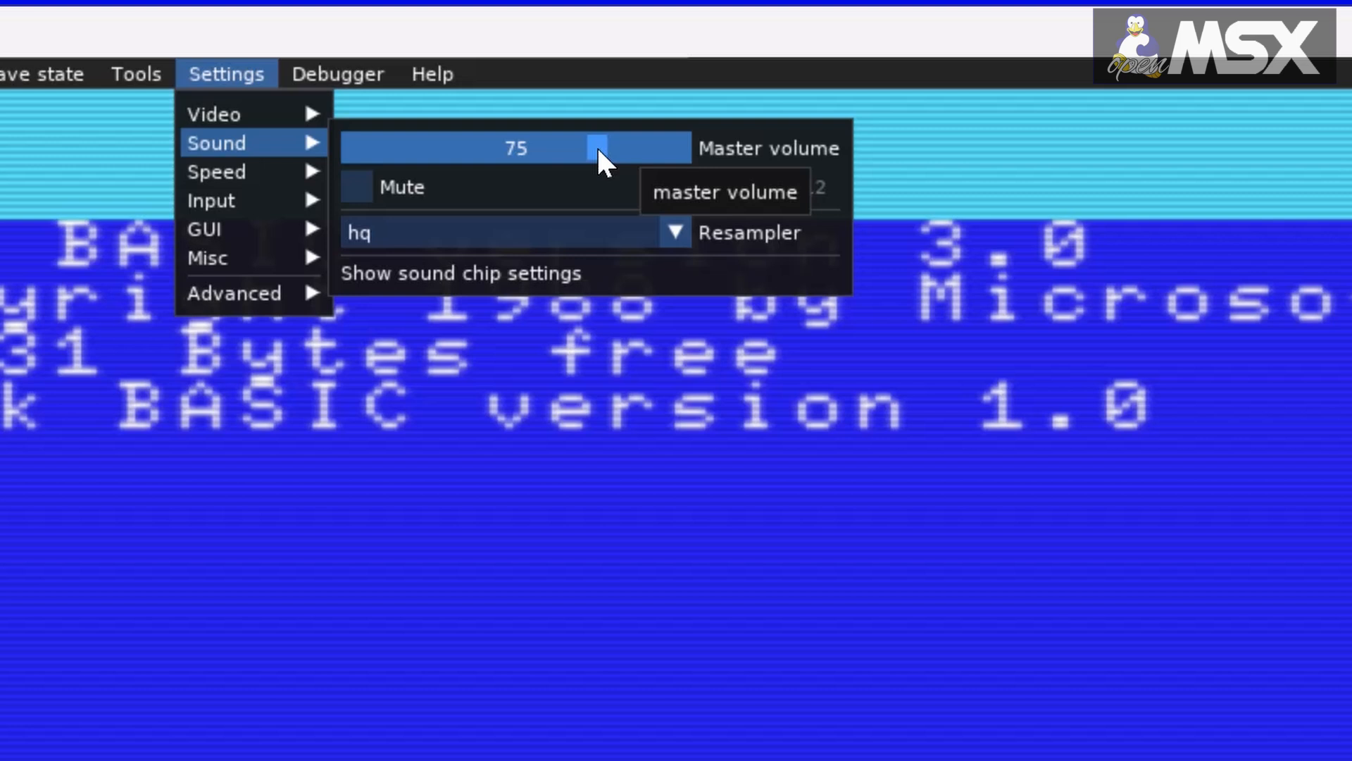
pyautogui.moveTo(597, 148); pyautogui.dragTo(594, 181)
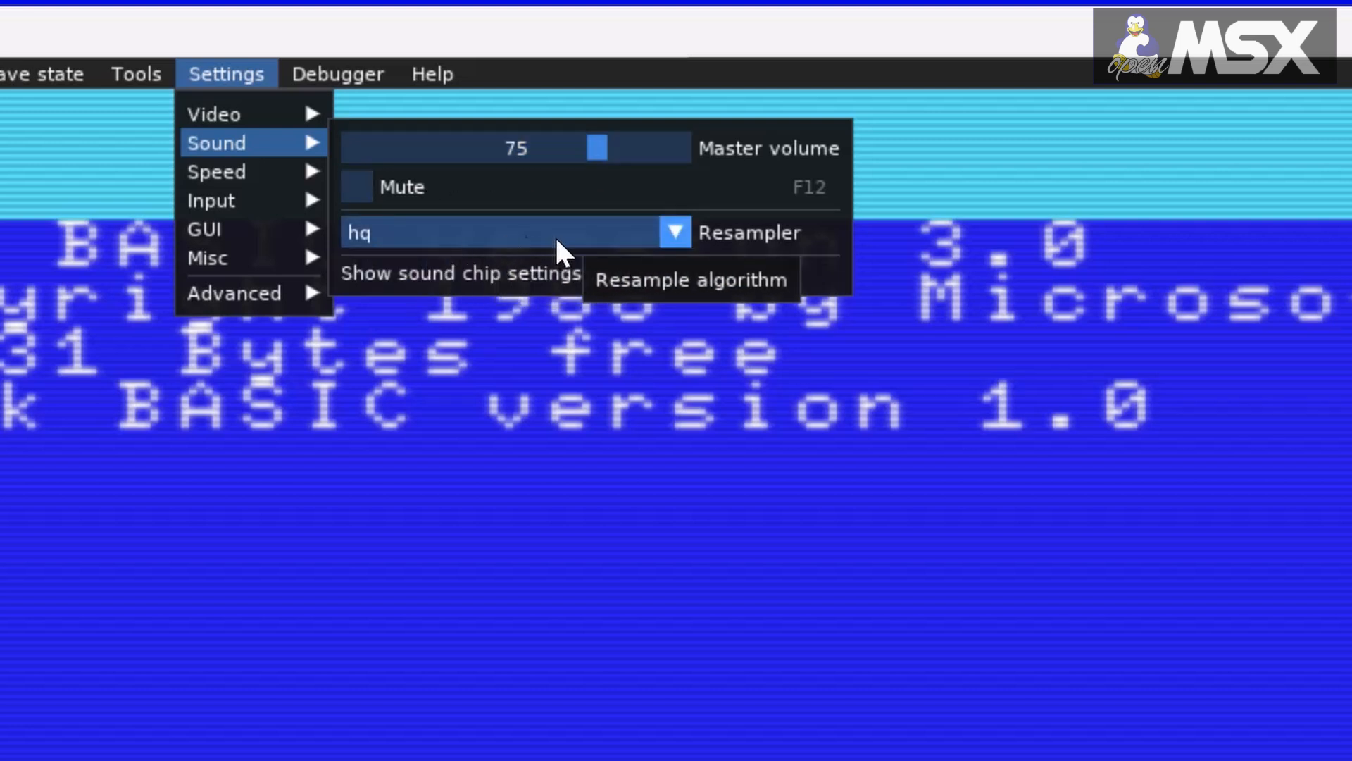
pyautogui.click(674, 236)
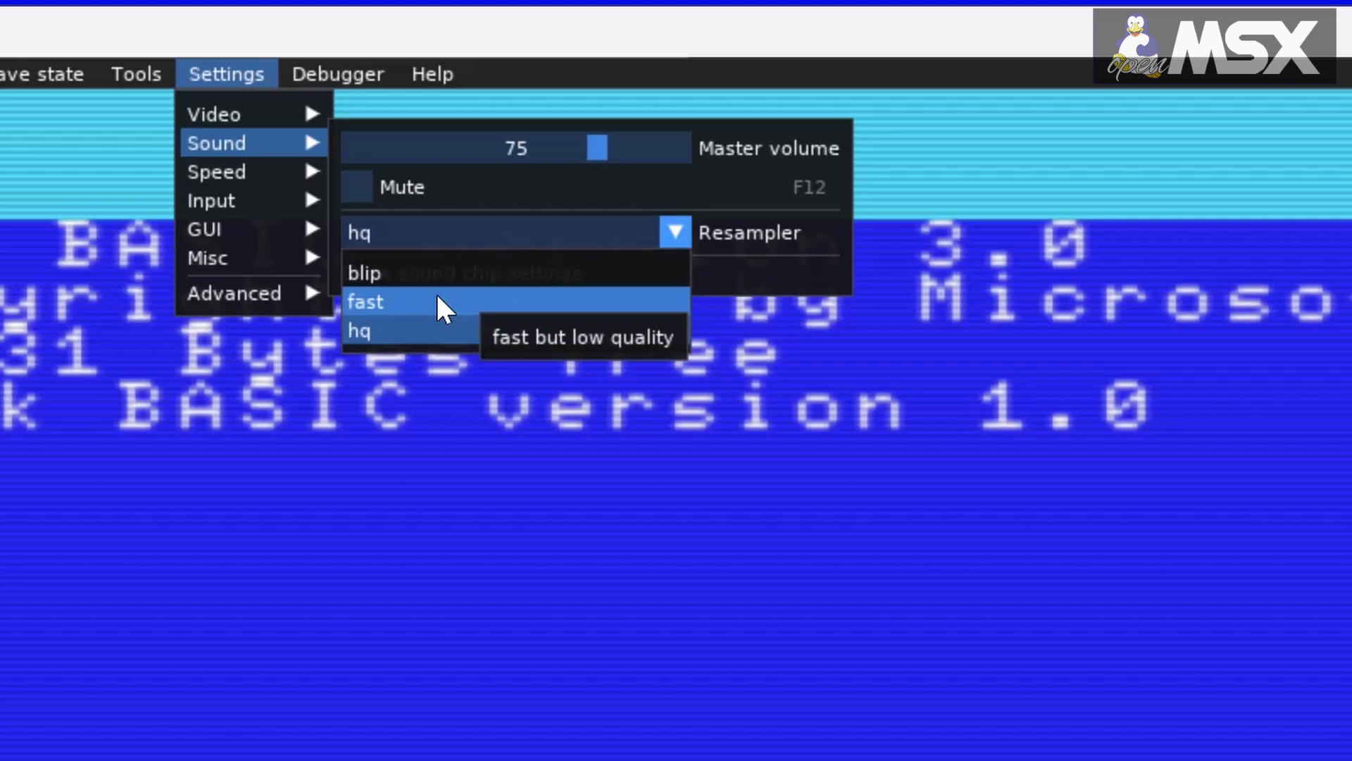
pyautogui.click(629, 234)
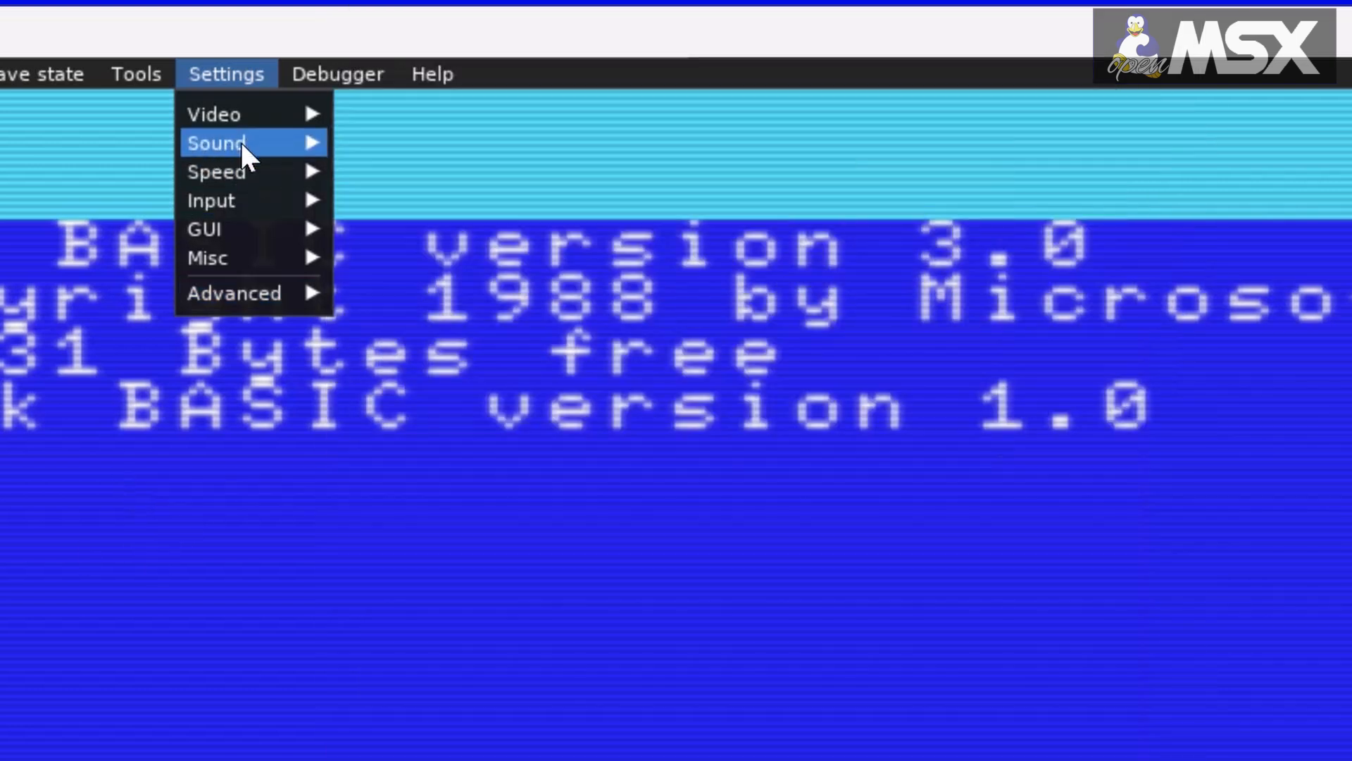
pyautogui.moveTo(252, 172)
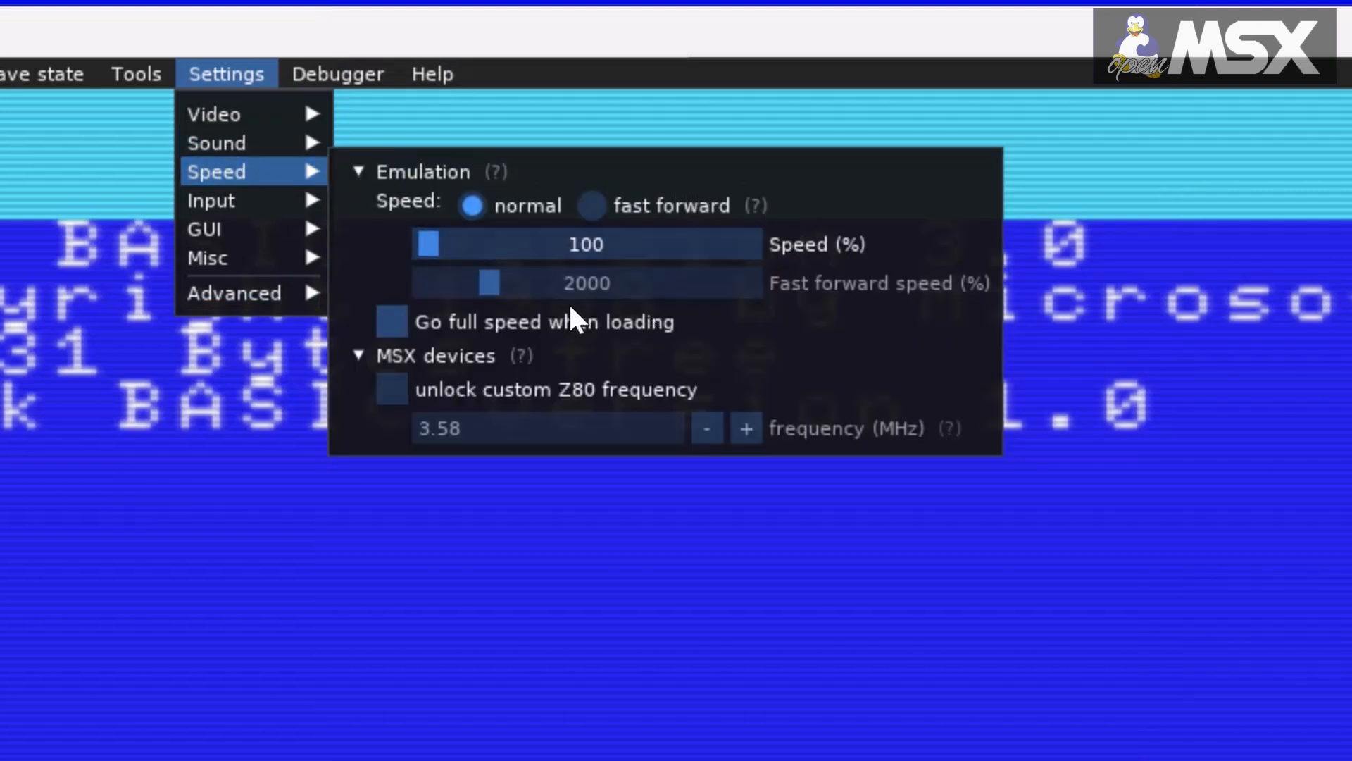
pyautogui.moveTo(426, 248)
pyautogui.mouseDown()
pyautogui.moveTo(449, 255)
pyautogui.moveTo(410, 253)
pyautogui.moveTo(428, 247)
pyautogui.mouseUp()
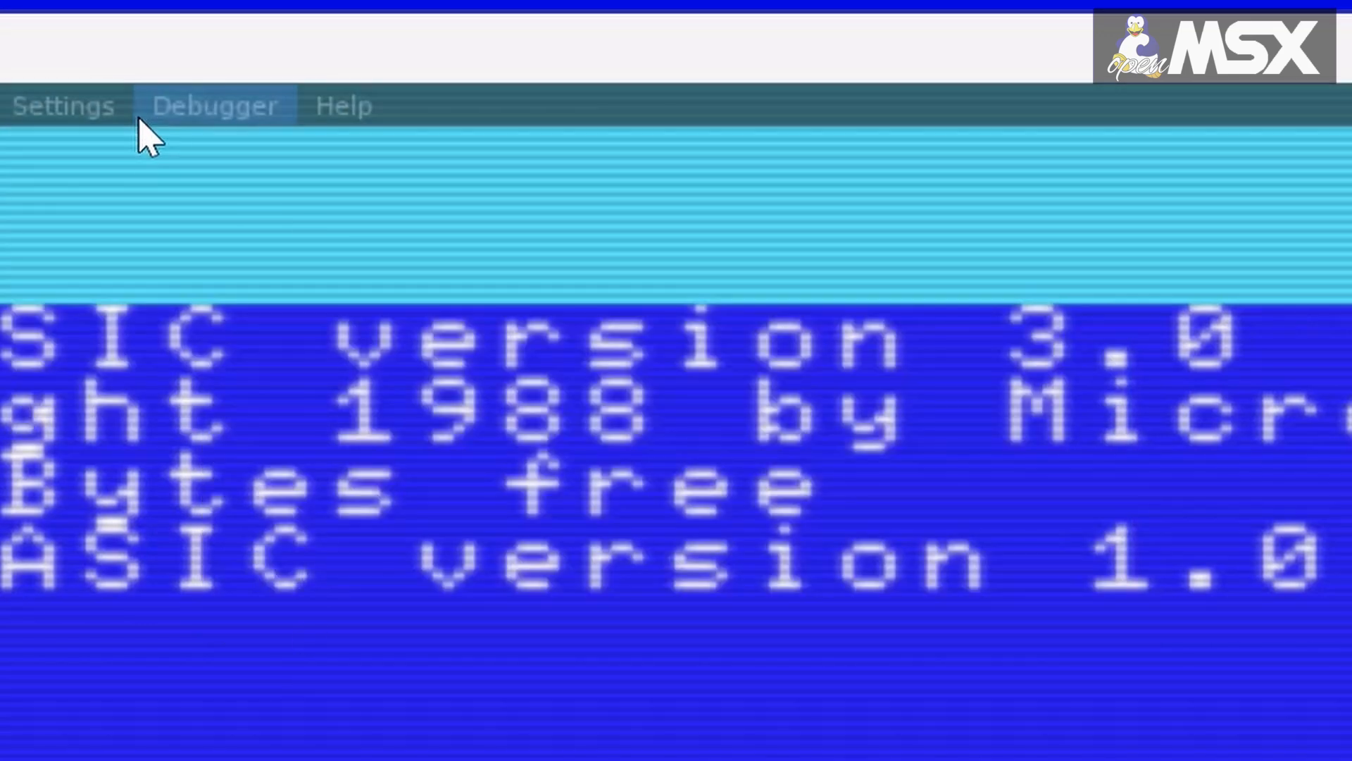
# Examine the Ren Sha Turbo slider and the keyboard mapping mode choices in the input settings
pyautogui.click(141, 107)
pyautogui.moveTo(42, 116)
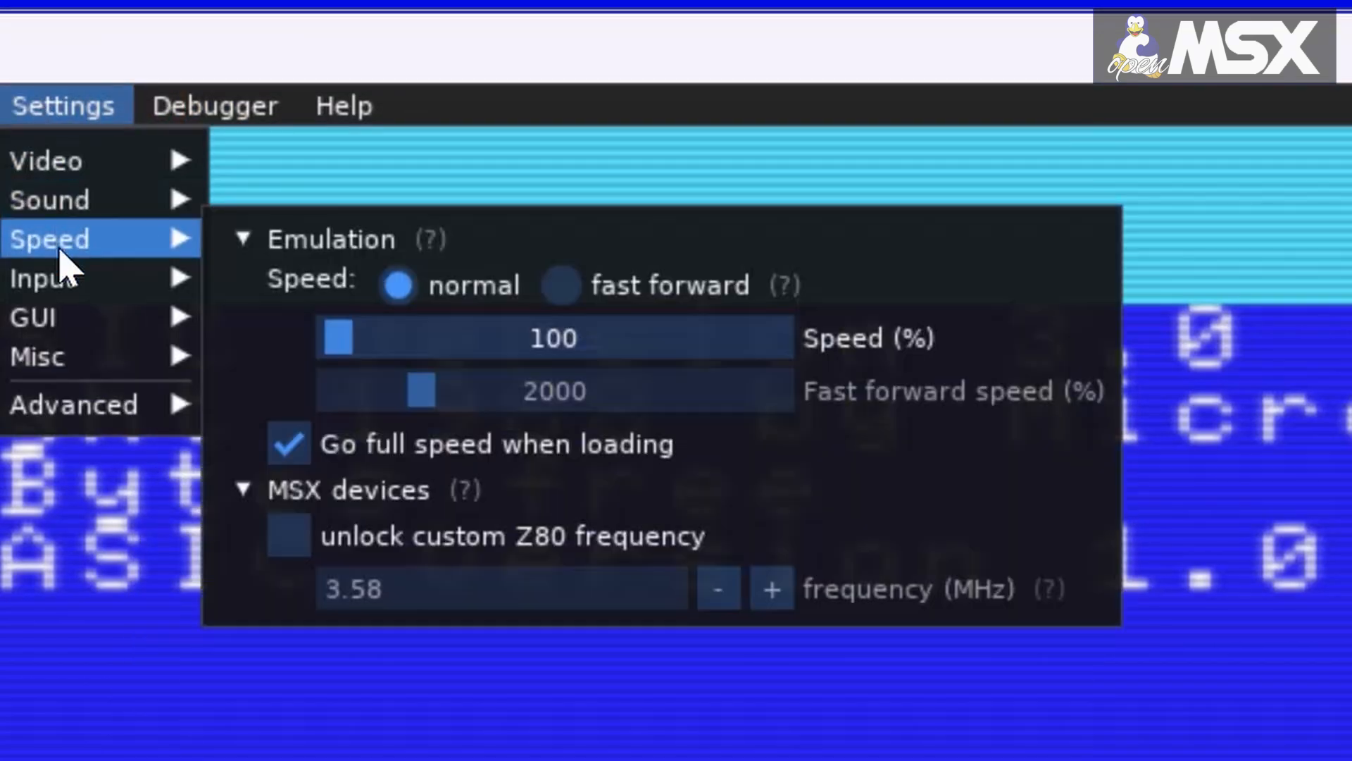
pyautogui.moveTo(70, 282)
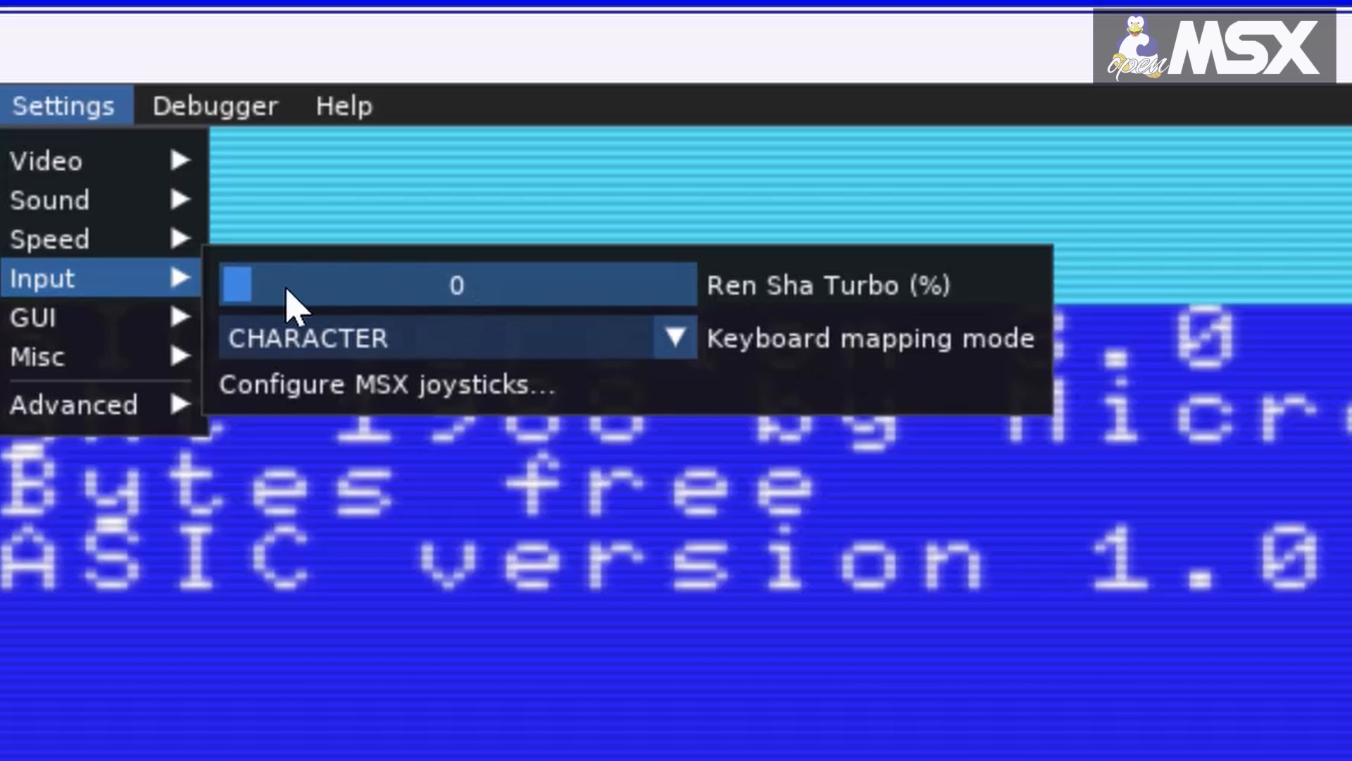
pyautogui.click(247, 285)
pyautogui.moveTo(248, 288); pyautogui.dragTo(211, 293)
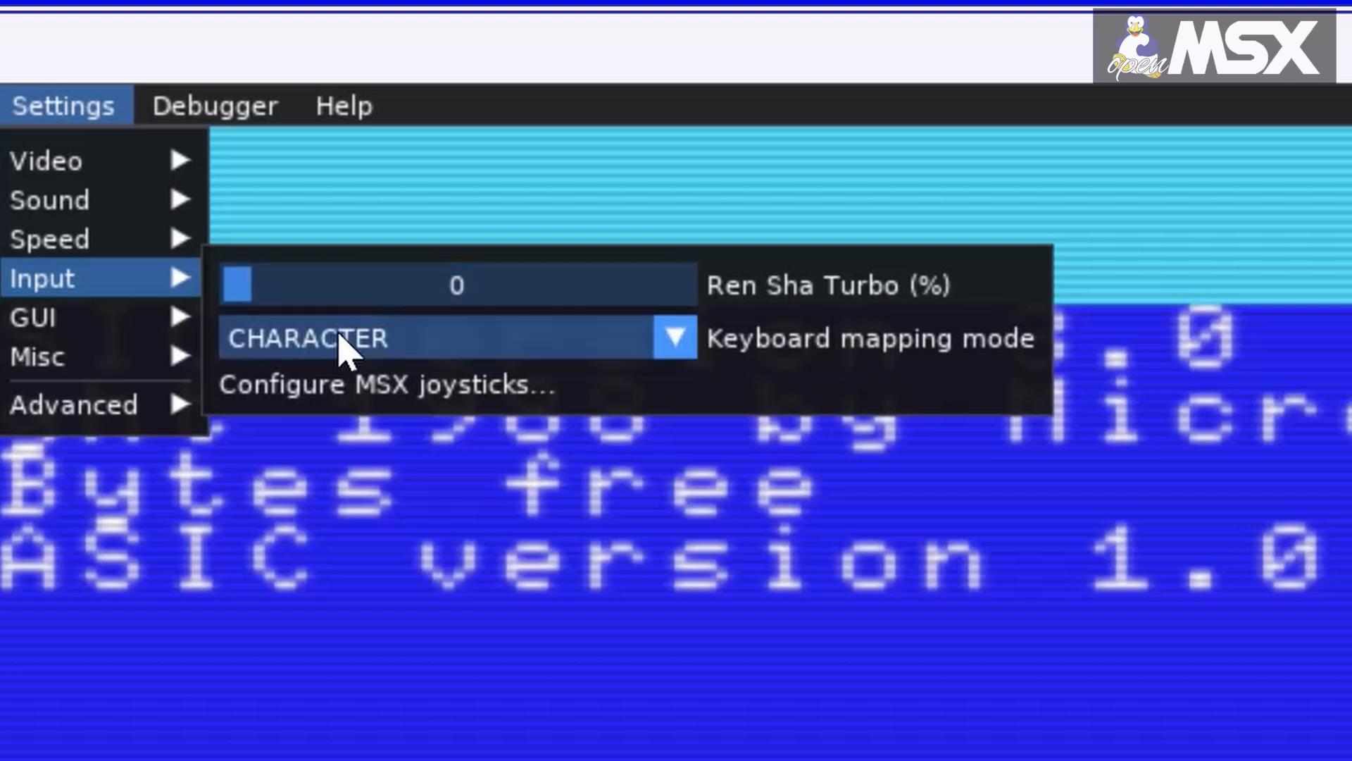
pyautogui.click(535, 327)
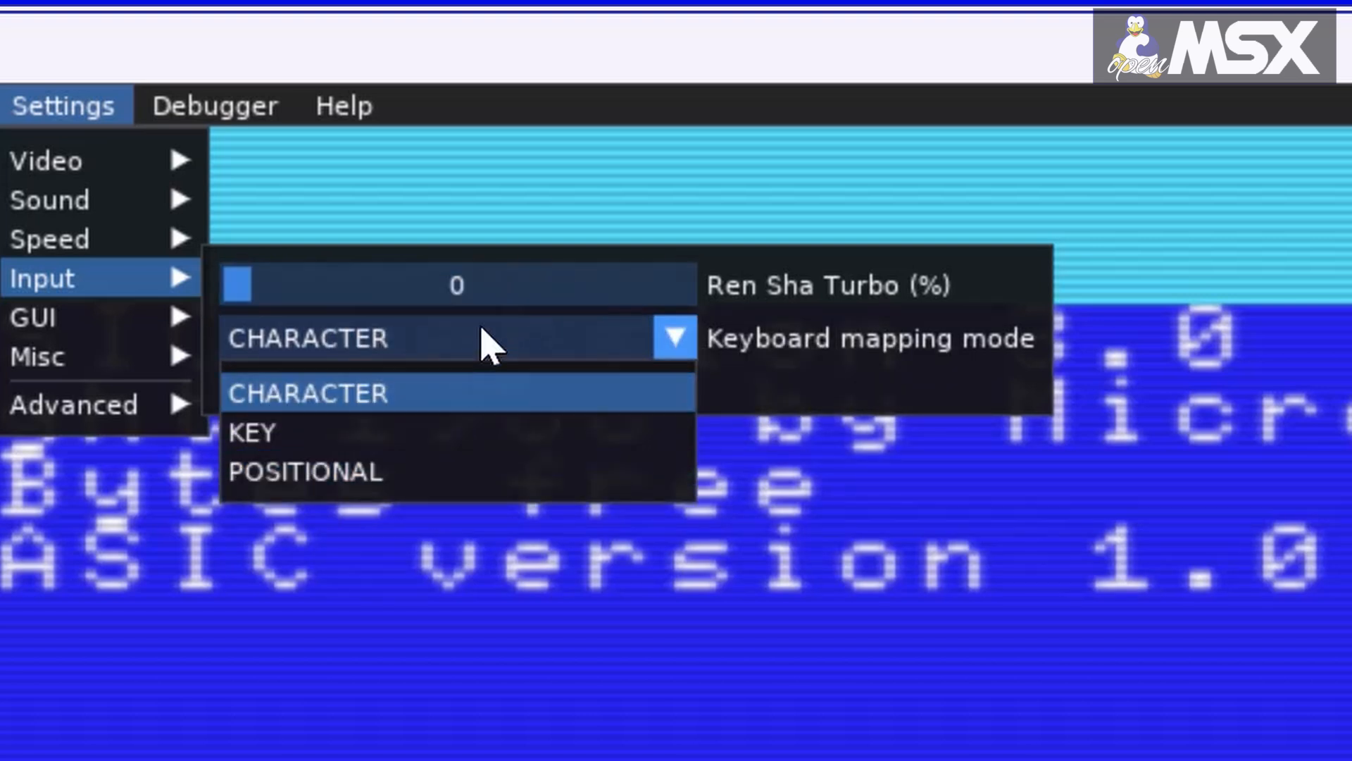
pyautogui.click(482, 328)
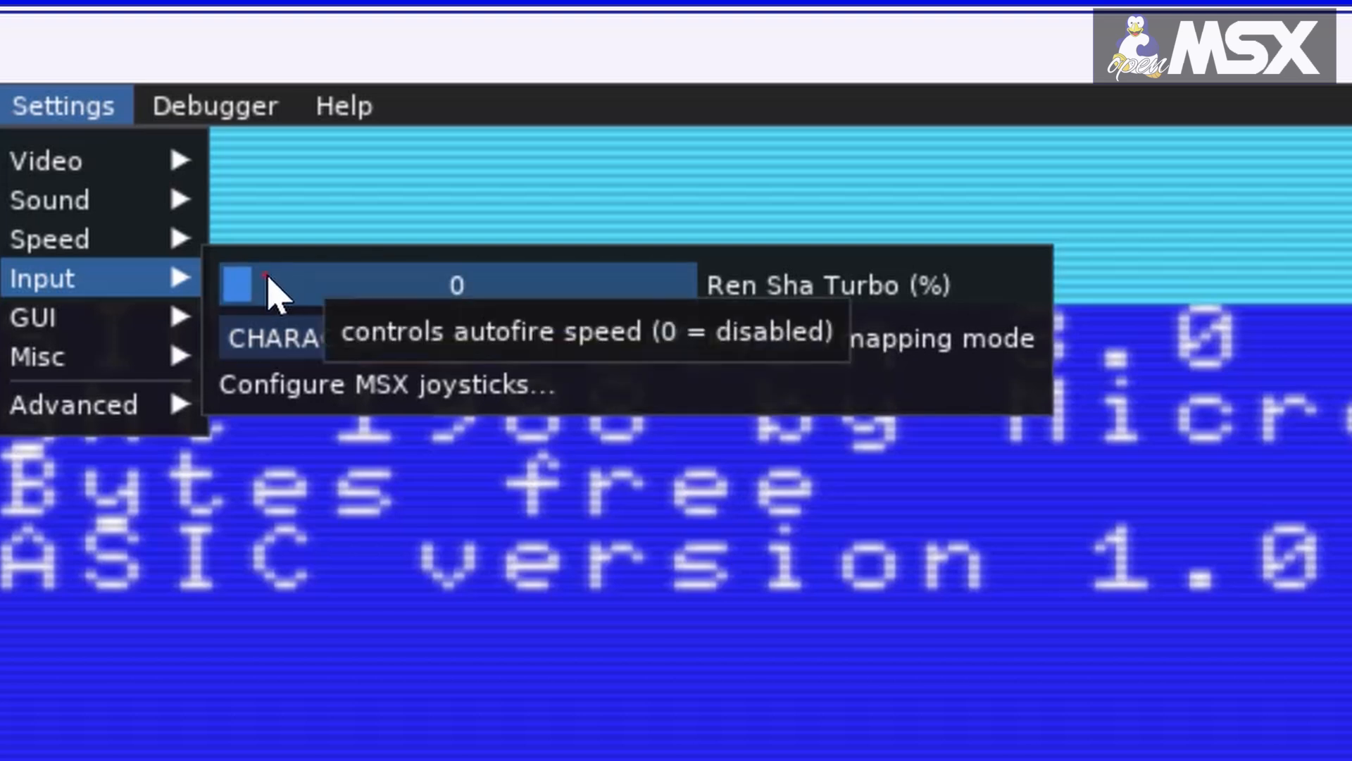
# Raise Ren Sha Turbo to 18% and restore its default value
pyautogui.moveTo(269, 285); pyautogui.dragTo(332, 288)
pyautogui.rightClick(333, 289)
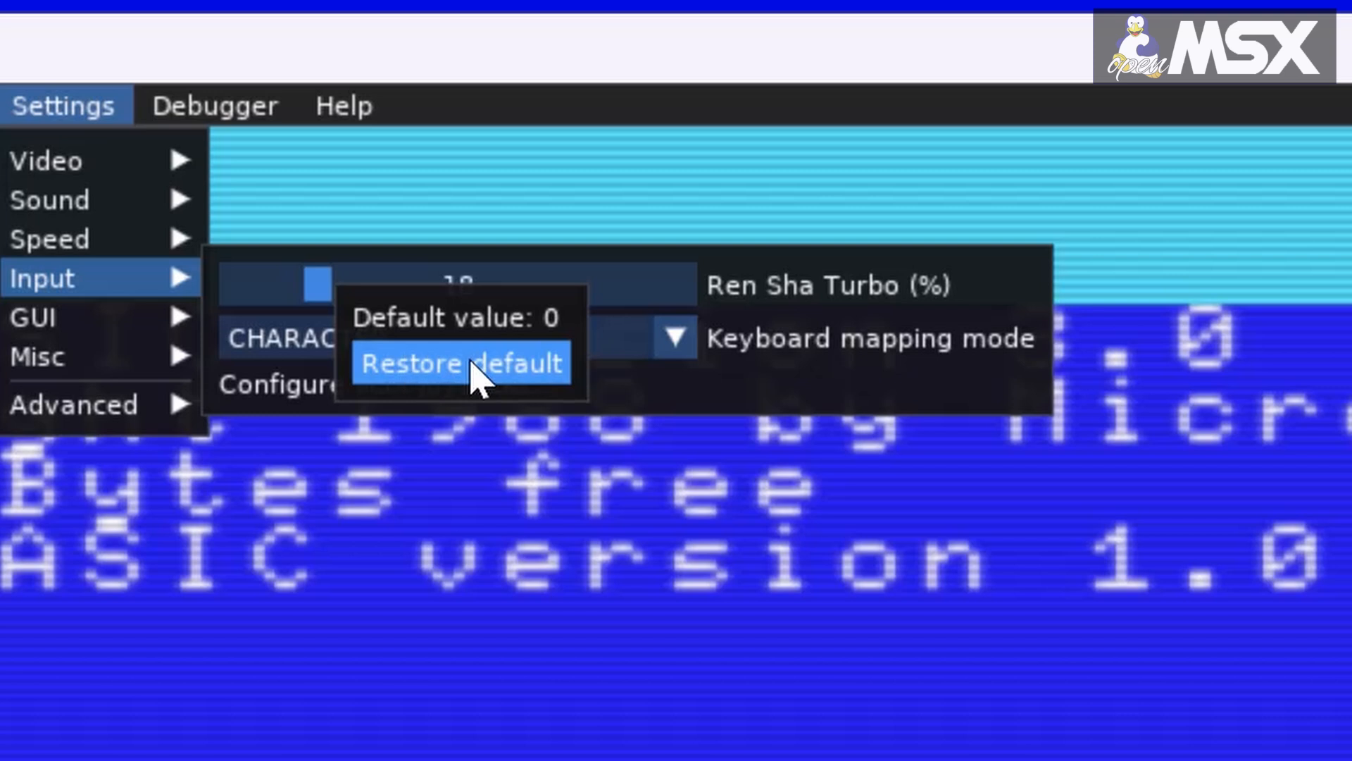
pyautogui.click(472, 362)
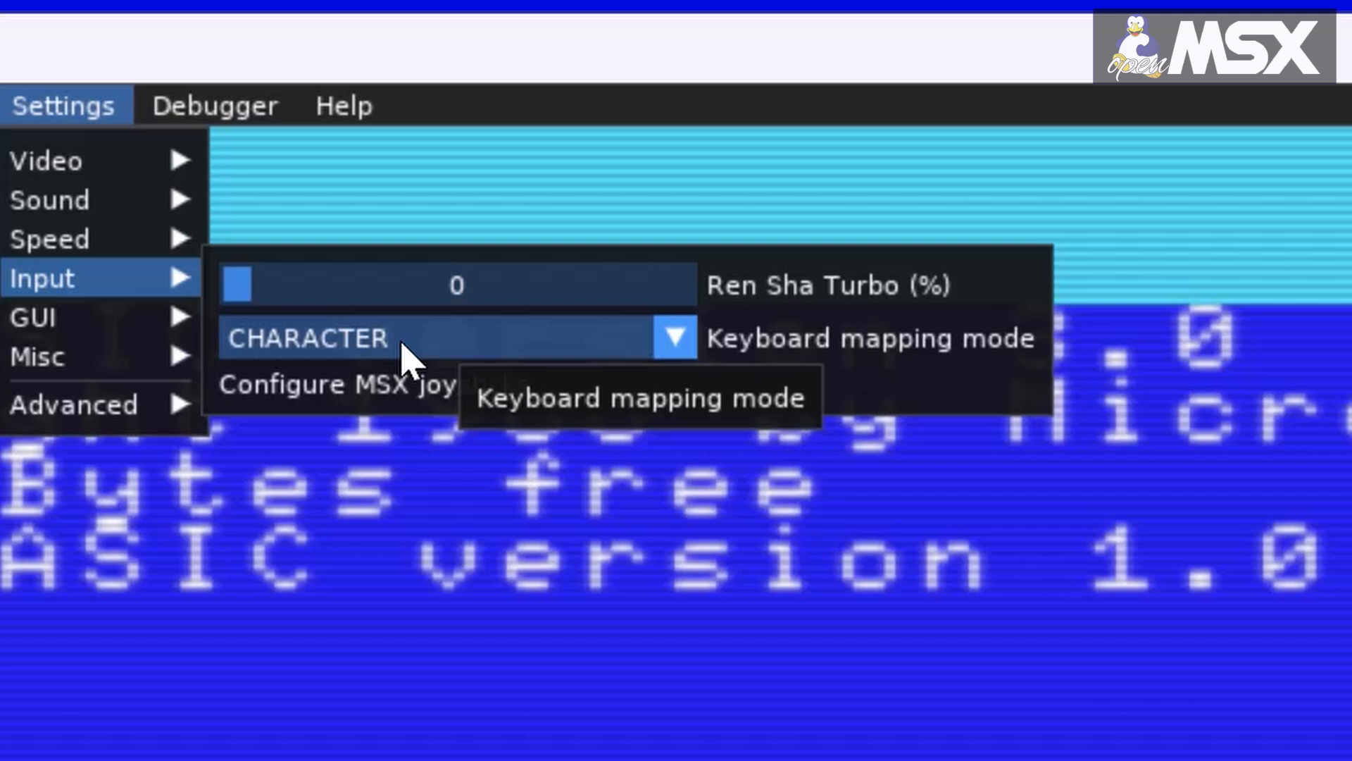
# Review the descriptions of the CHARACTER, KEY and POSITIONAL keyboard mapping modes without changing the mode
pyautogui.click(403, 359)
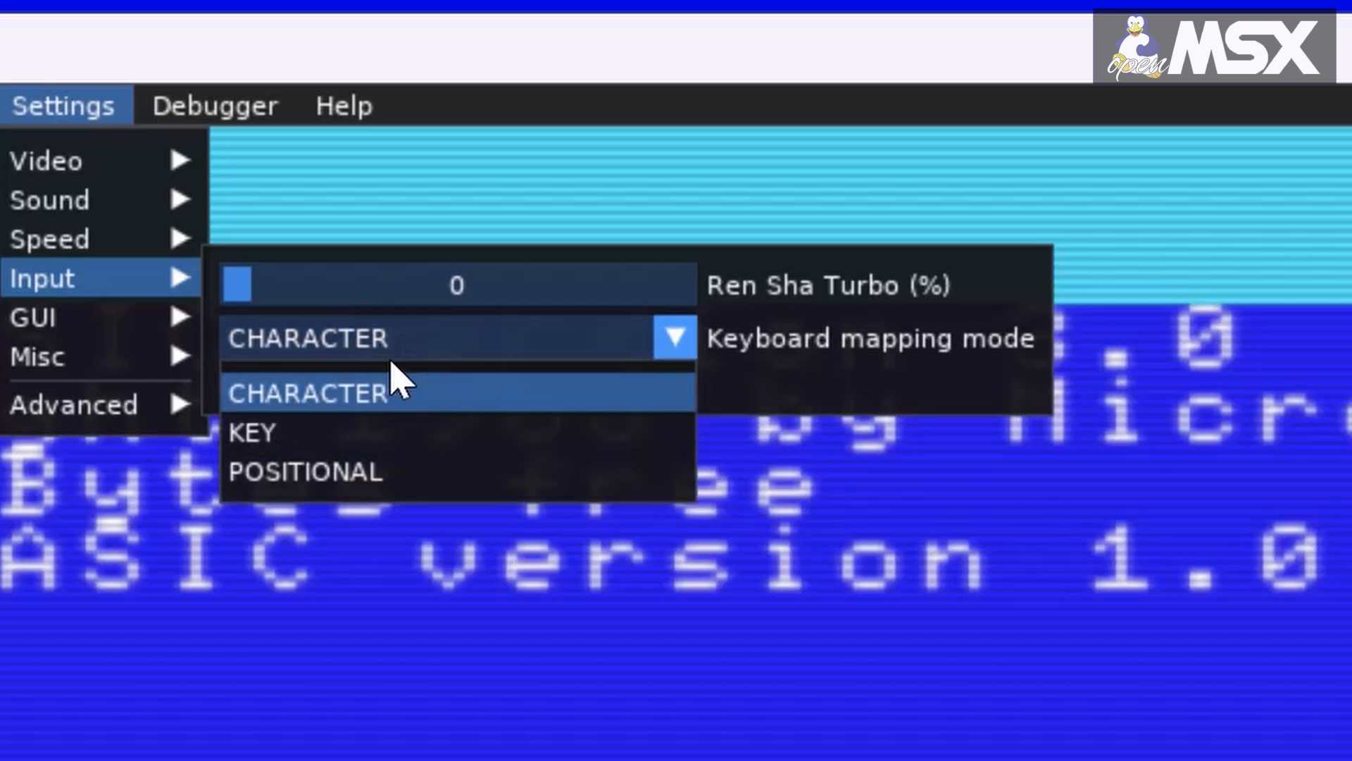
pyautogui.moveTo(384, 394)
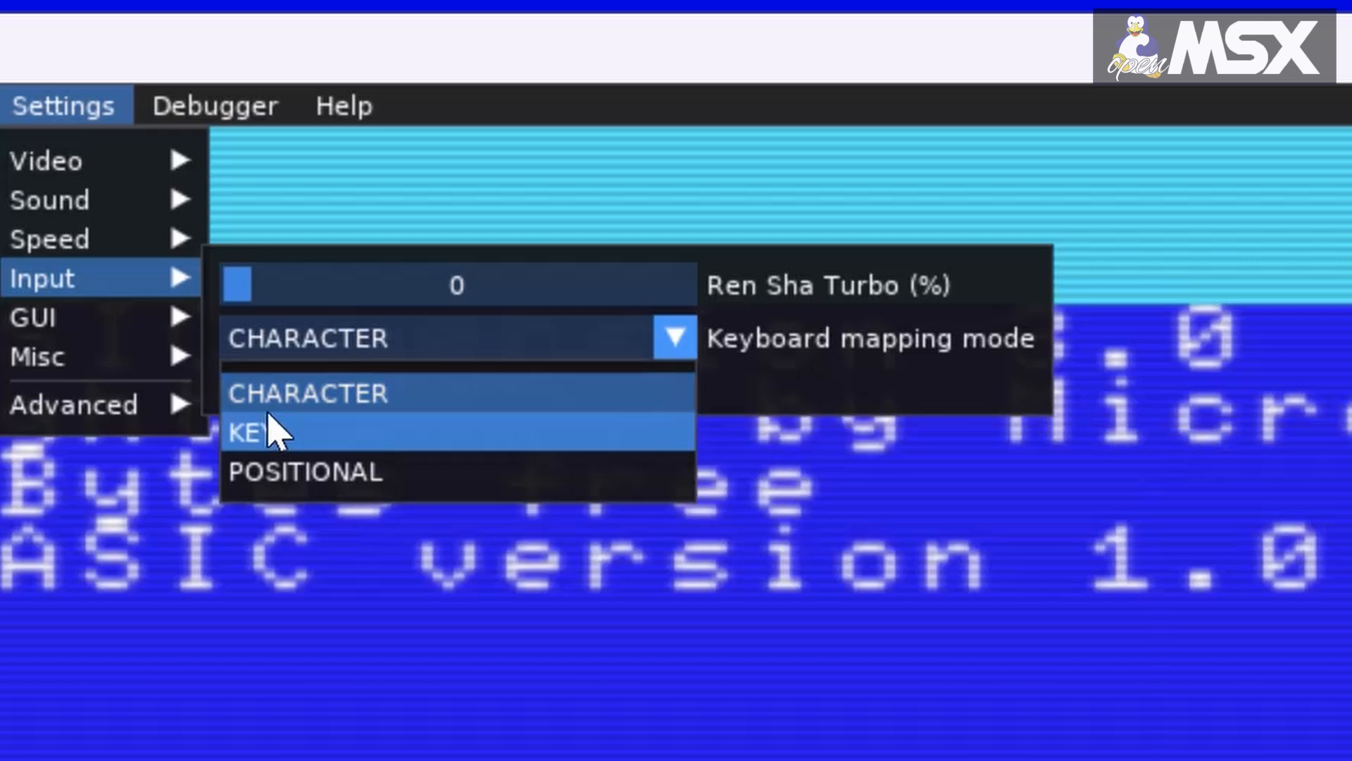
pyautogui.moveTo(250, 427)
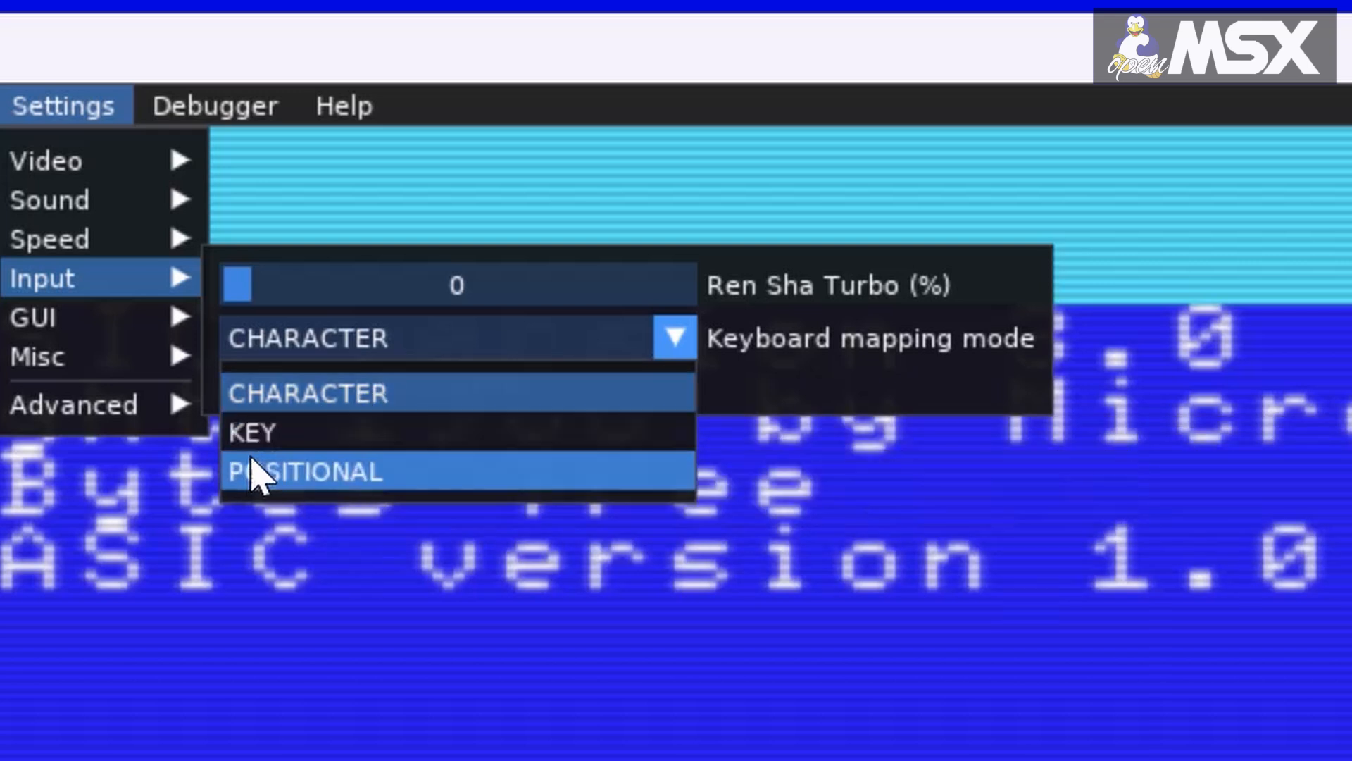
pyautogui.moveTo(253, 473)
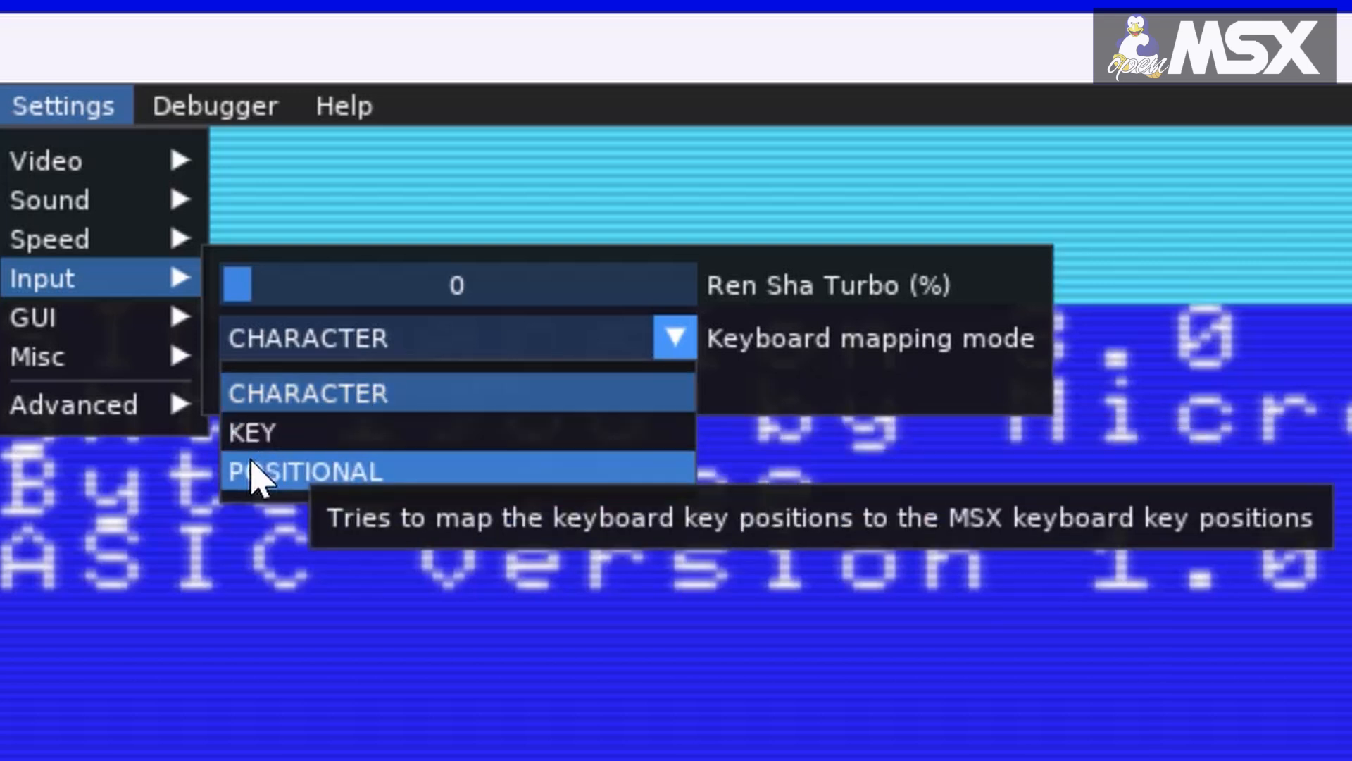
pyautogui.click(142, 310)
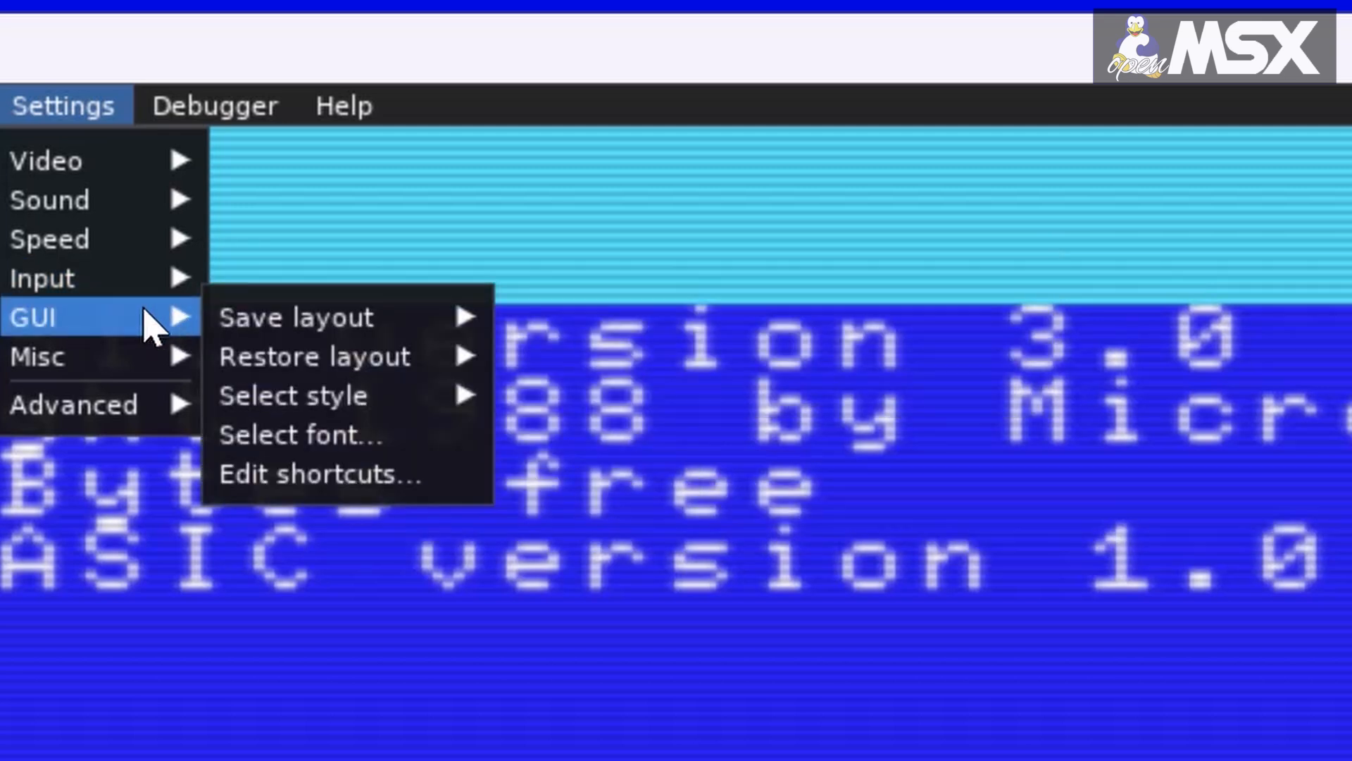
# Open the MSX joystick configuration and view the list of selectable joysticks, keeping MSX joystick 1
pyautogui.click(127, 277)
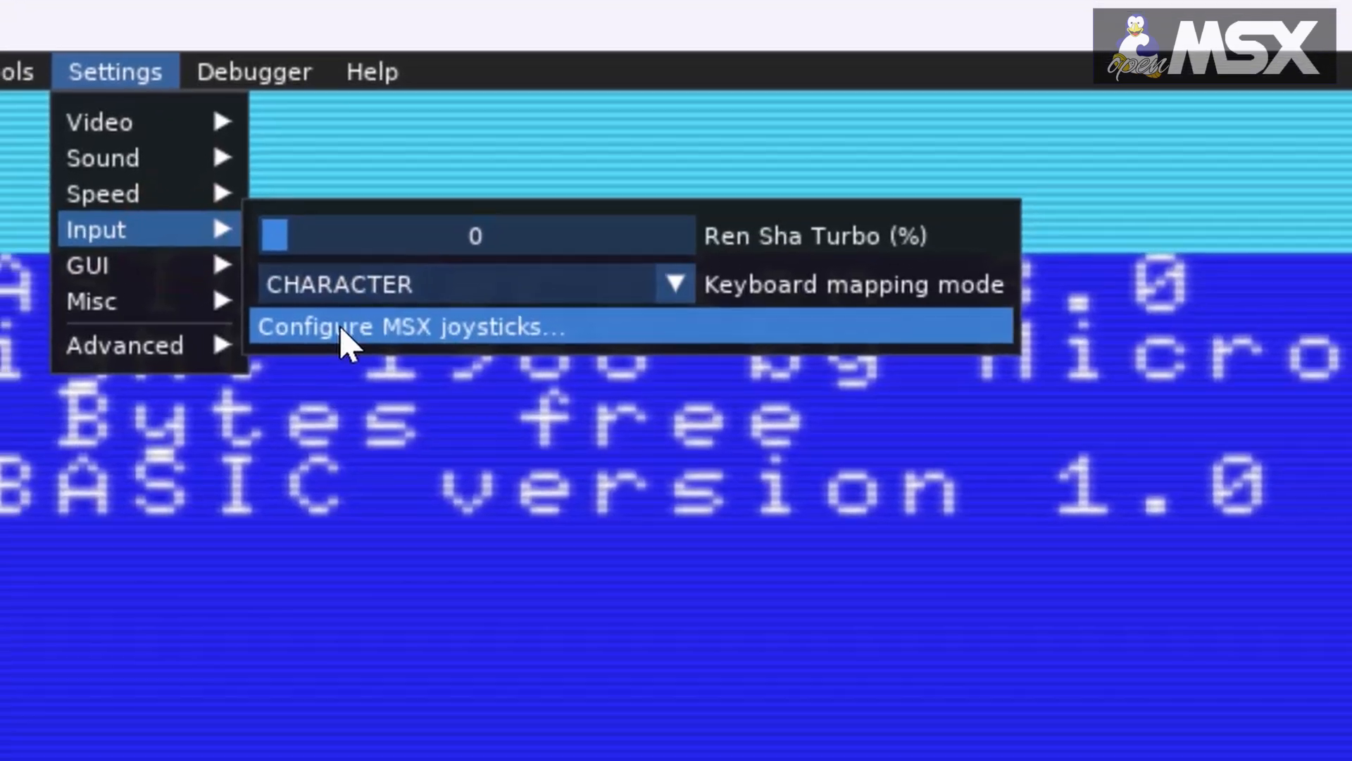
pyautogui.click(325, 359)
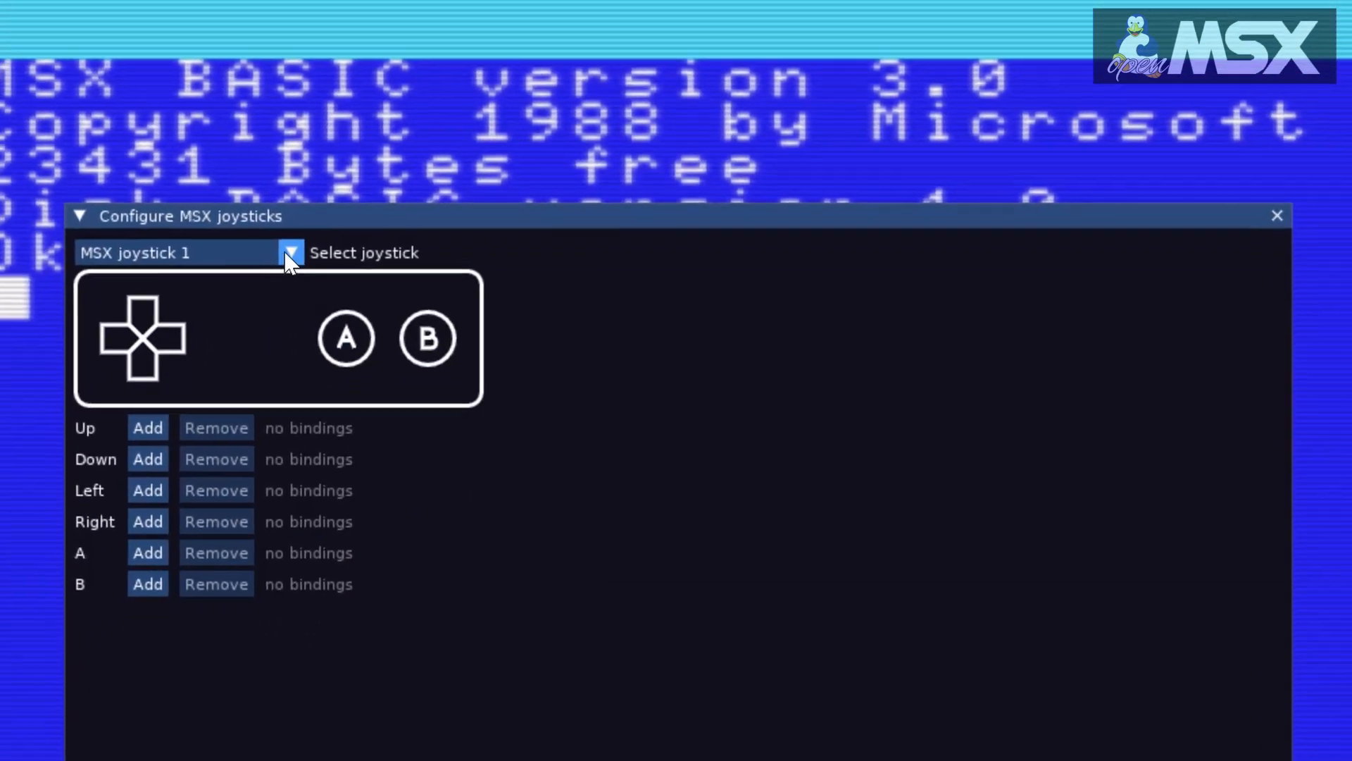
pyautogui.click(286, 257)
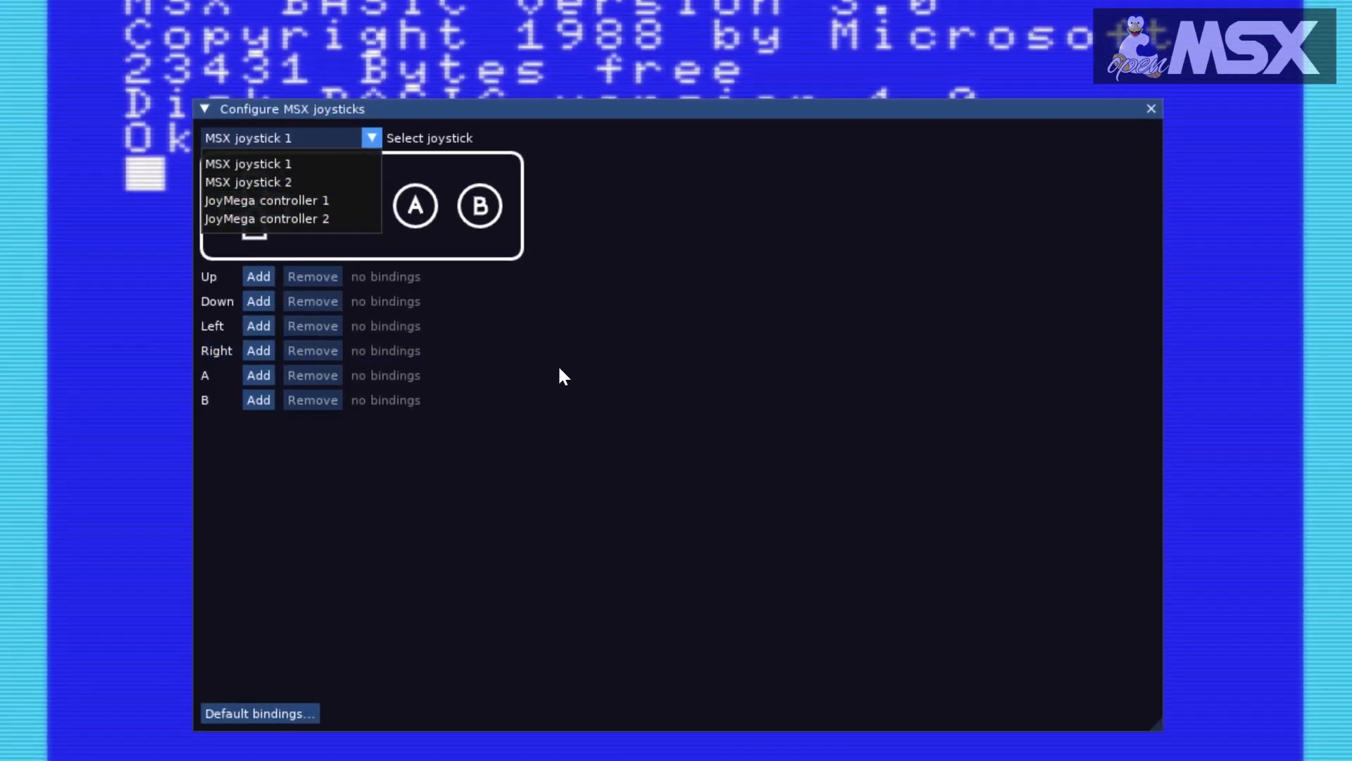
pyautogui.click(600, 386)
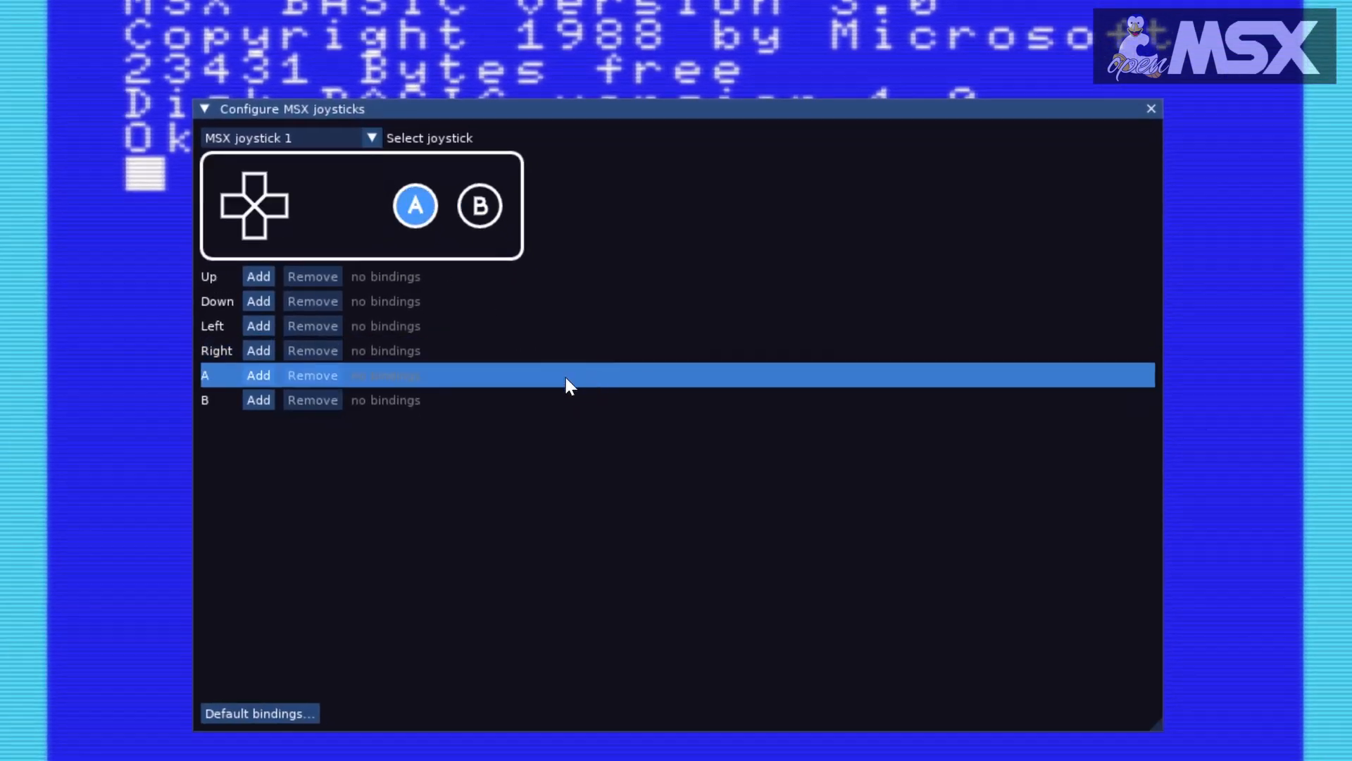
# Replace the current bindings of MSX joystick 1 with the default keyboard bindings
pyautogui.click(235, 709)
pyautogui.moveTo(268, 730)
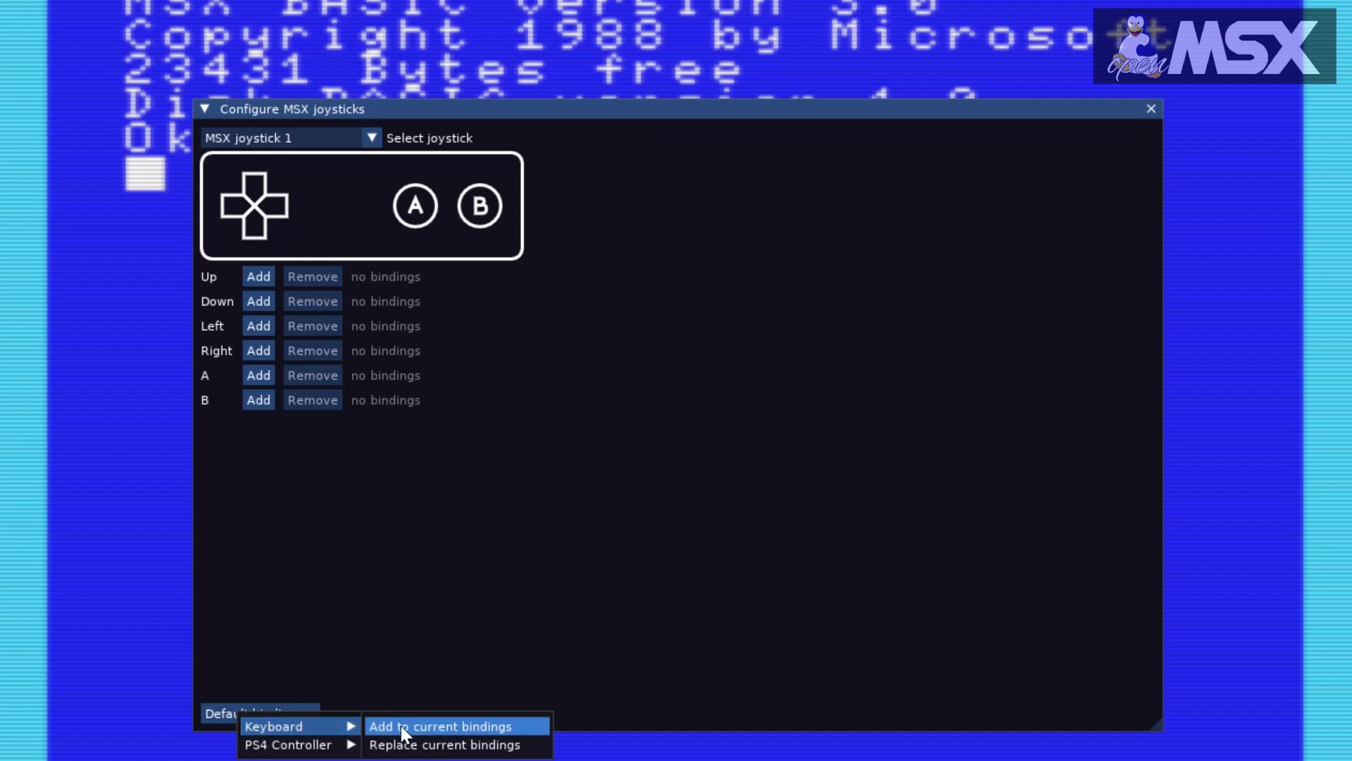
pyautogui.click(407, 745)
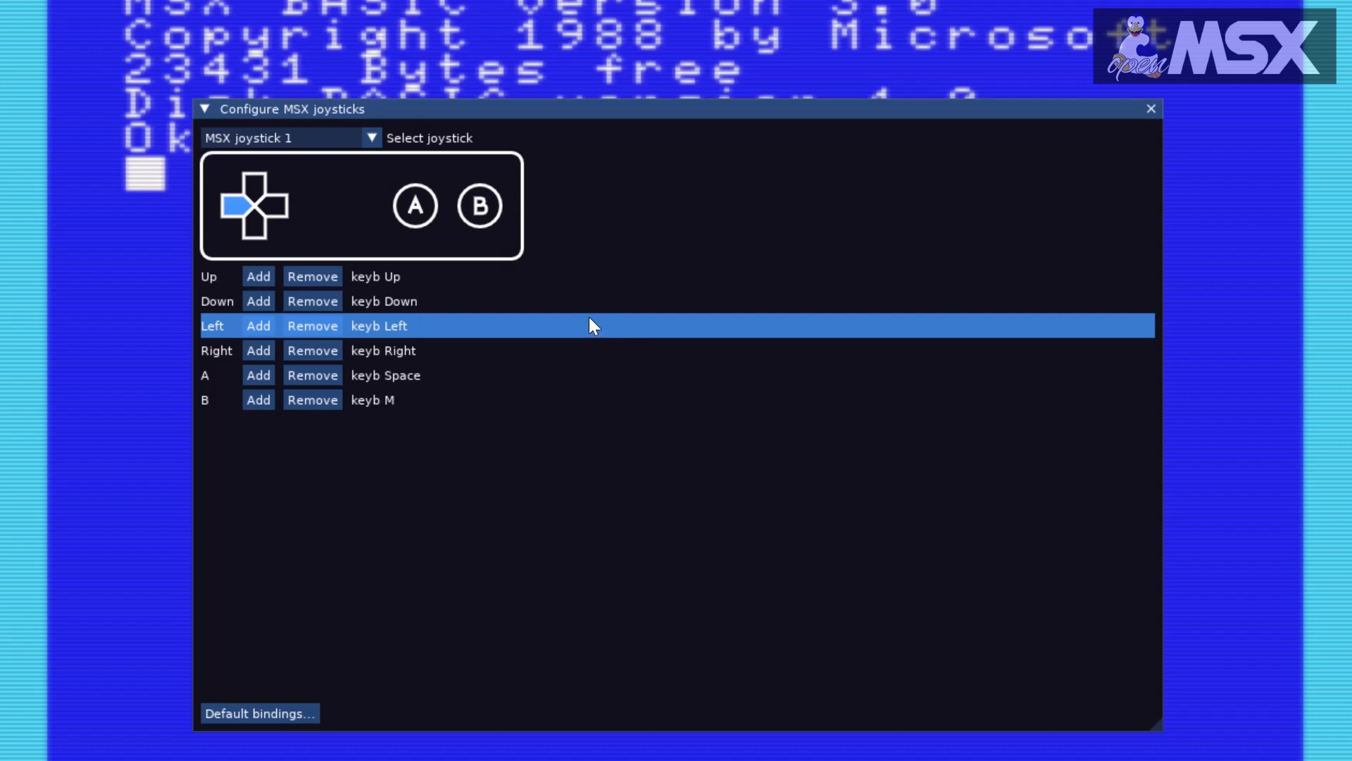
# Remove the keyboard bindings for Up, Down, Left, Right, A and B from MSX joystick 1
pyautogui.click(303, 275)
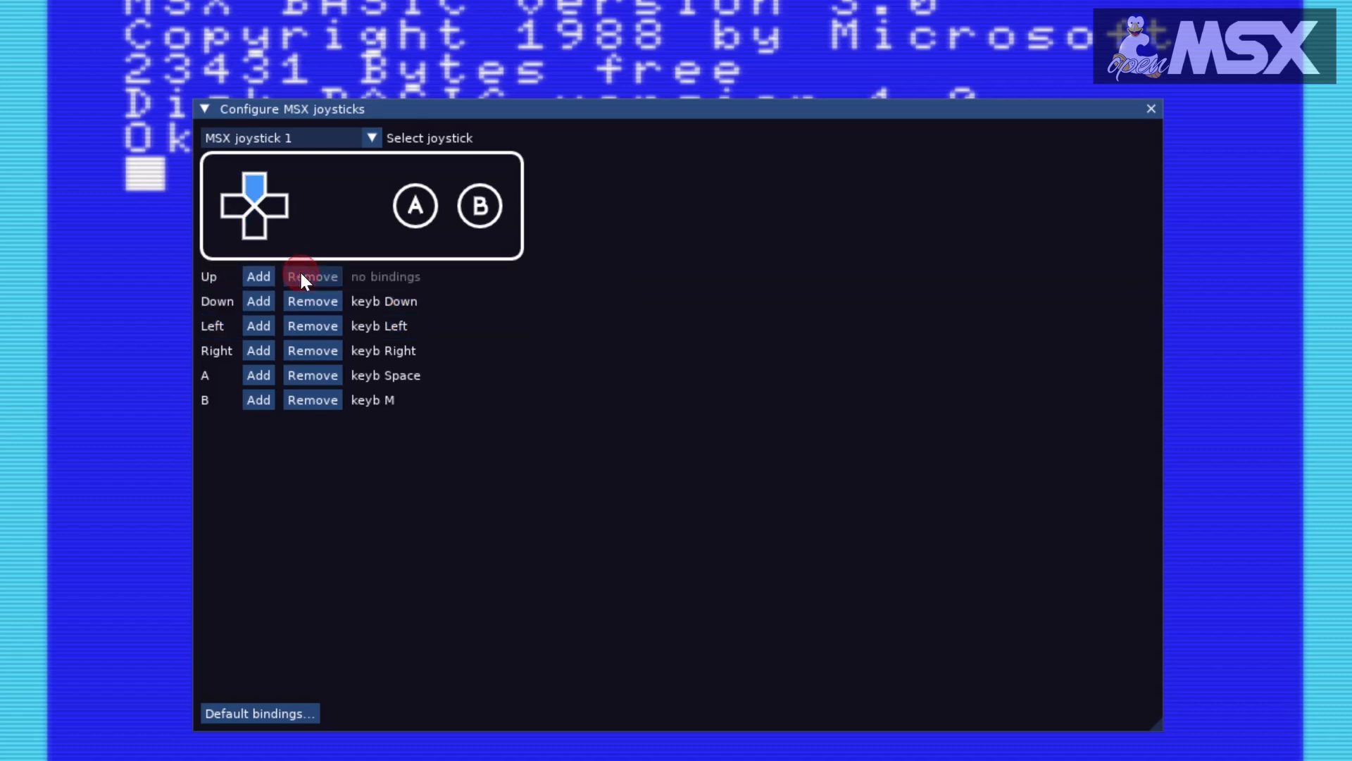
pyautogui.click(308, 301)
pyautogui.click(311, 326)
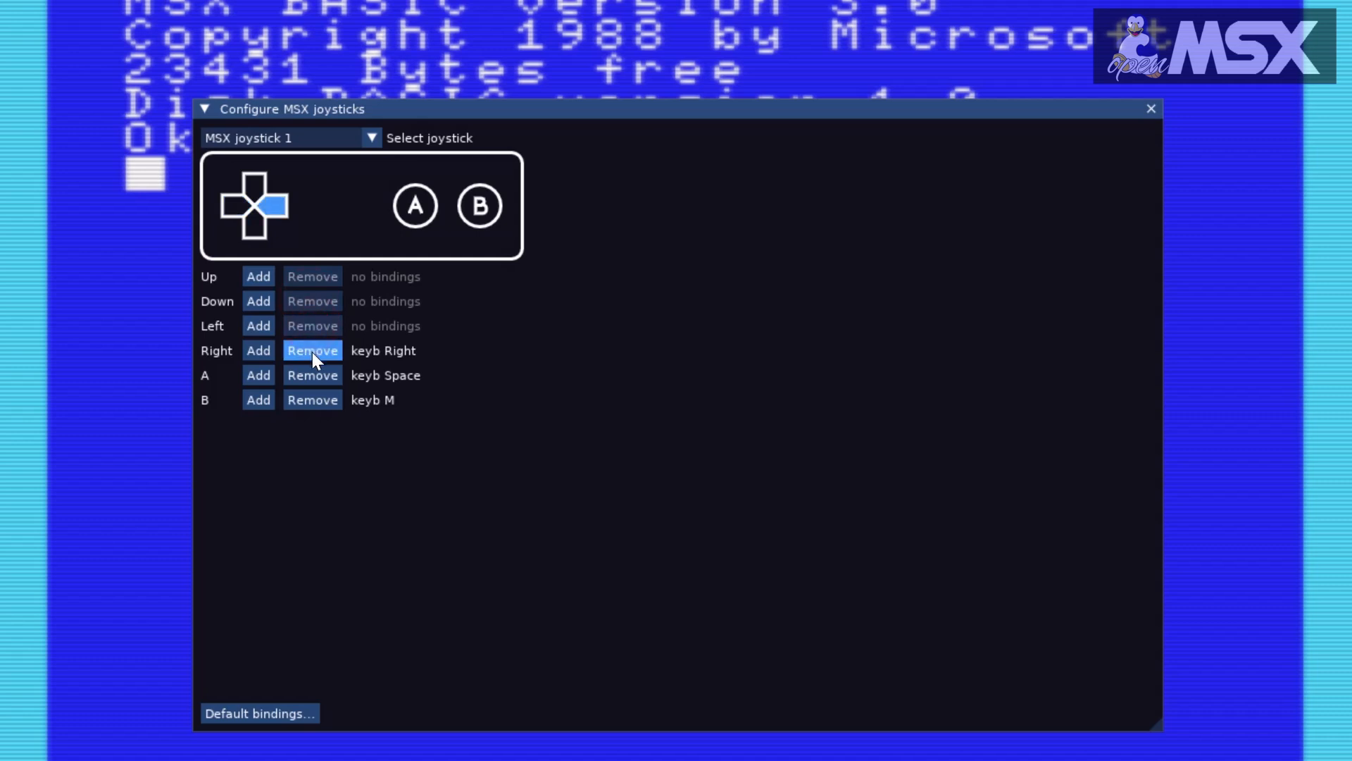
pyautogui.click(311, 351)
pyautogui.click(311, 375)
pyautogui.click(313, 406)
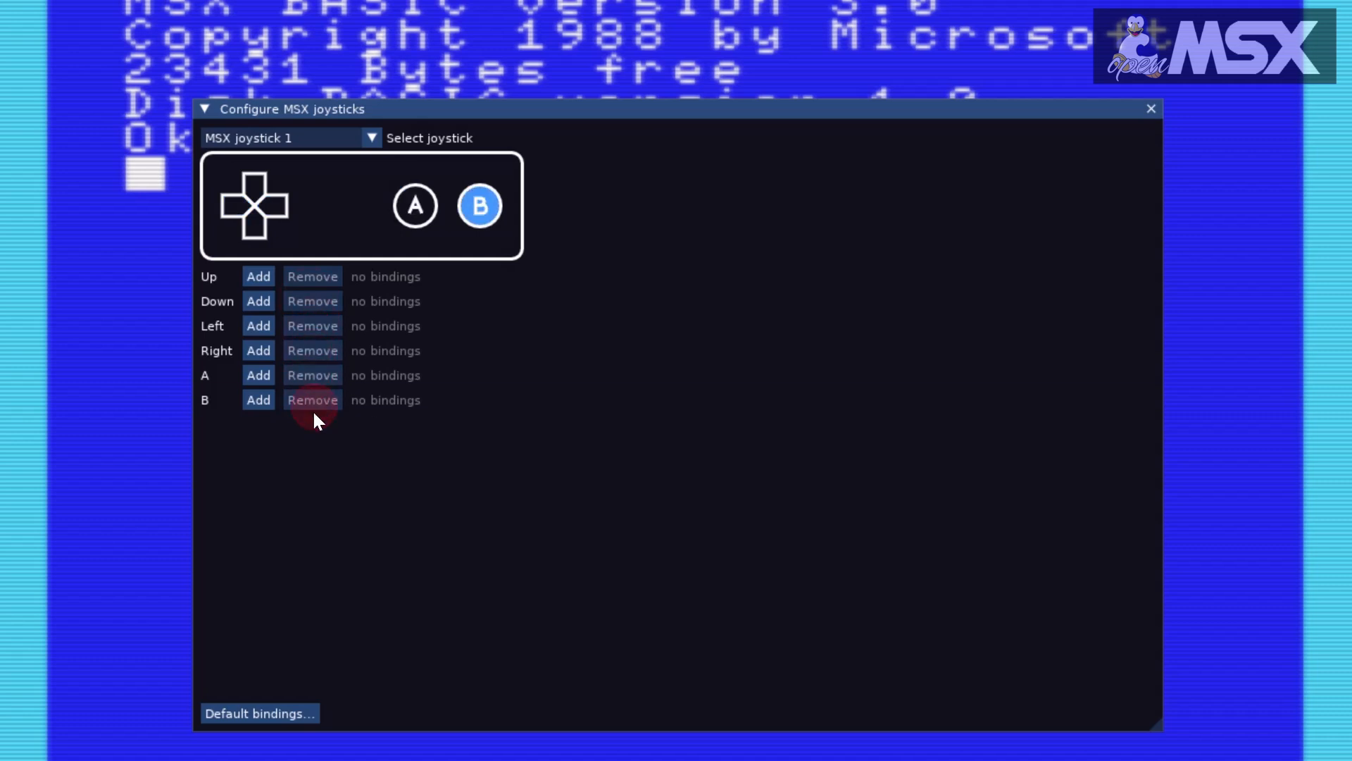
# Bind MSX joystick 1's Up, Down, Left, Right, A and B to joy1 buttons 11, 12, 13, 14, 1 and 0, and close the configuration
pyautogui.click(256, 276)
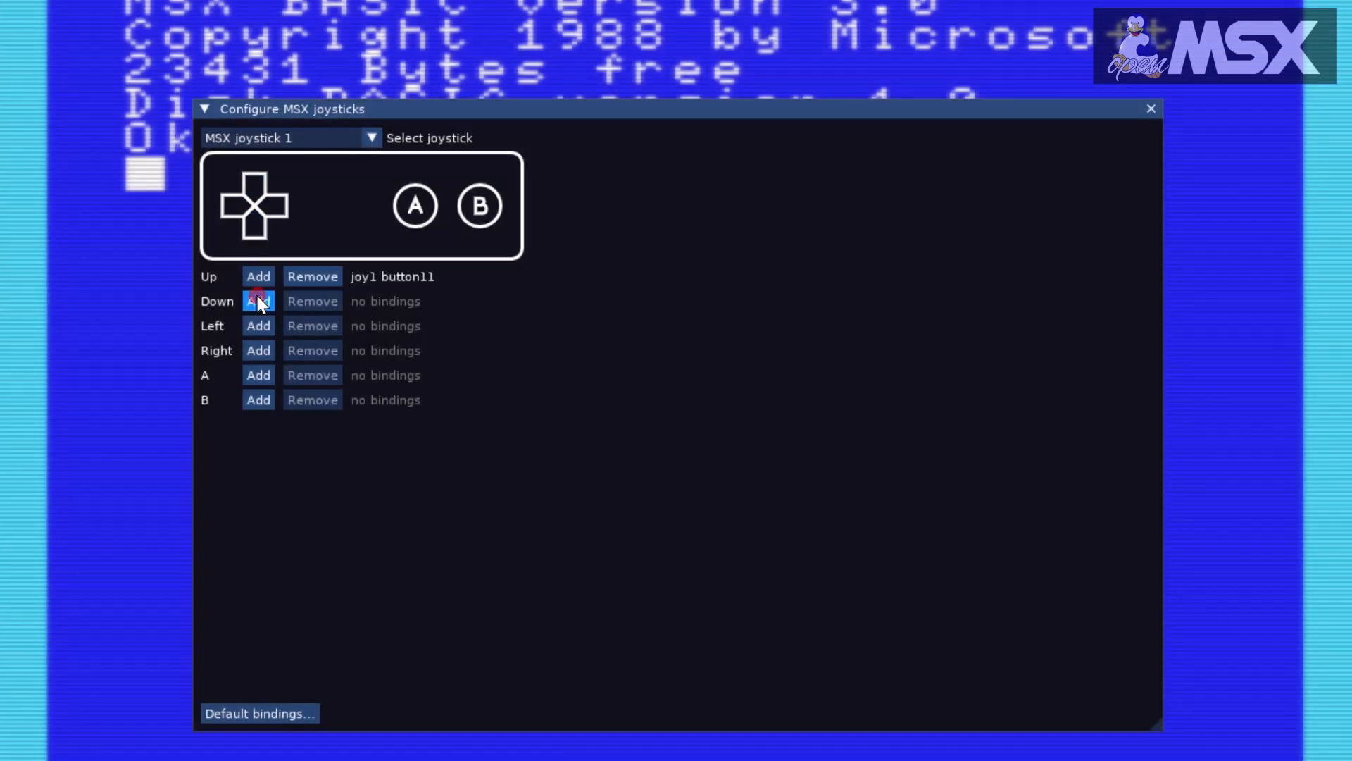
pyautogui.click(257, 296)
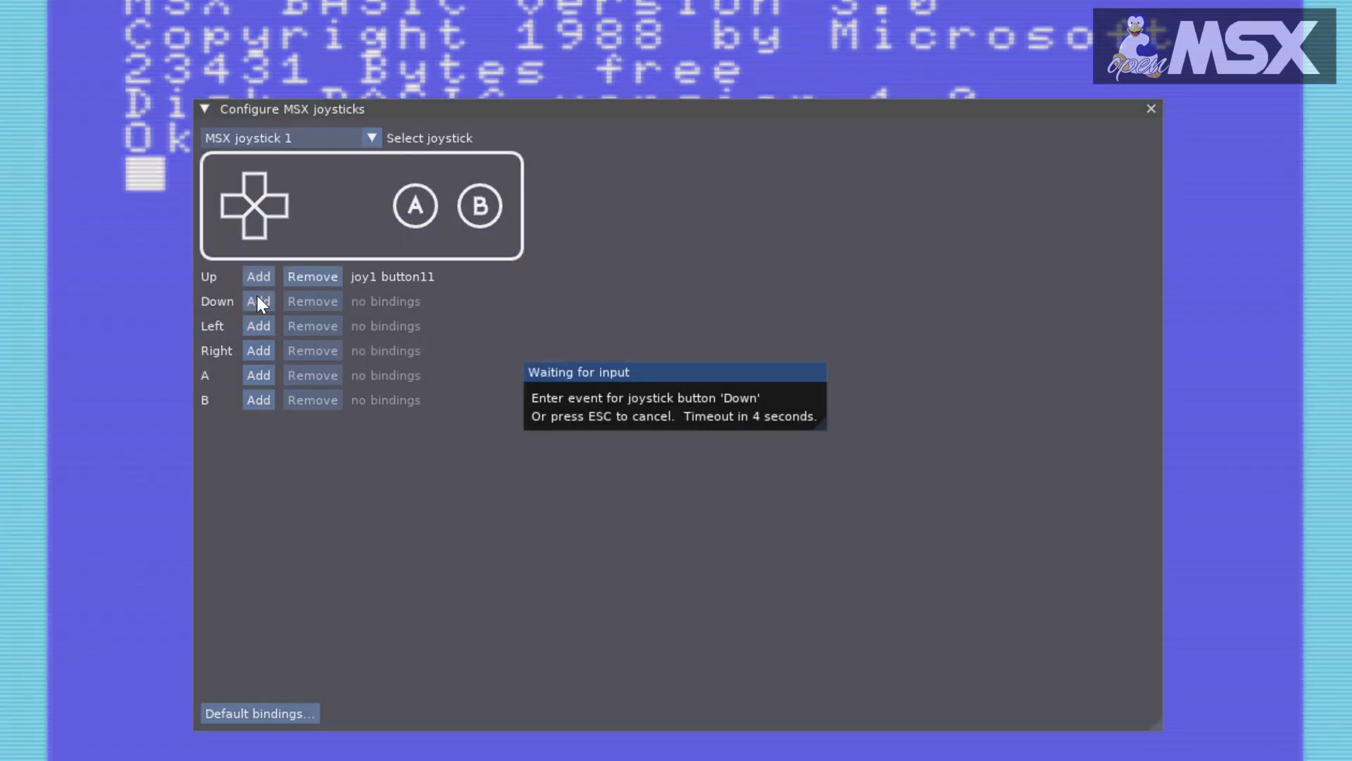
pyautogui.click(259, 326)
pyautogui.click(259, 351)
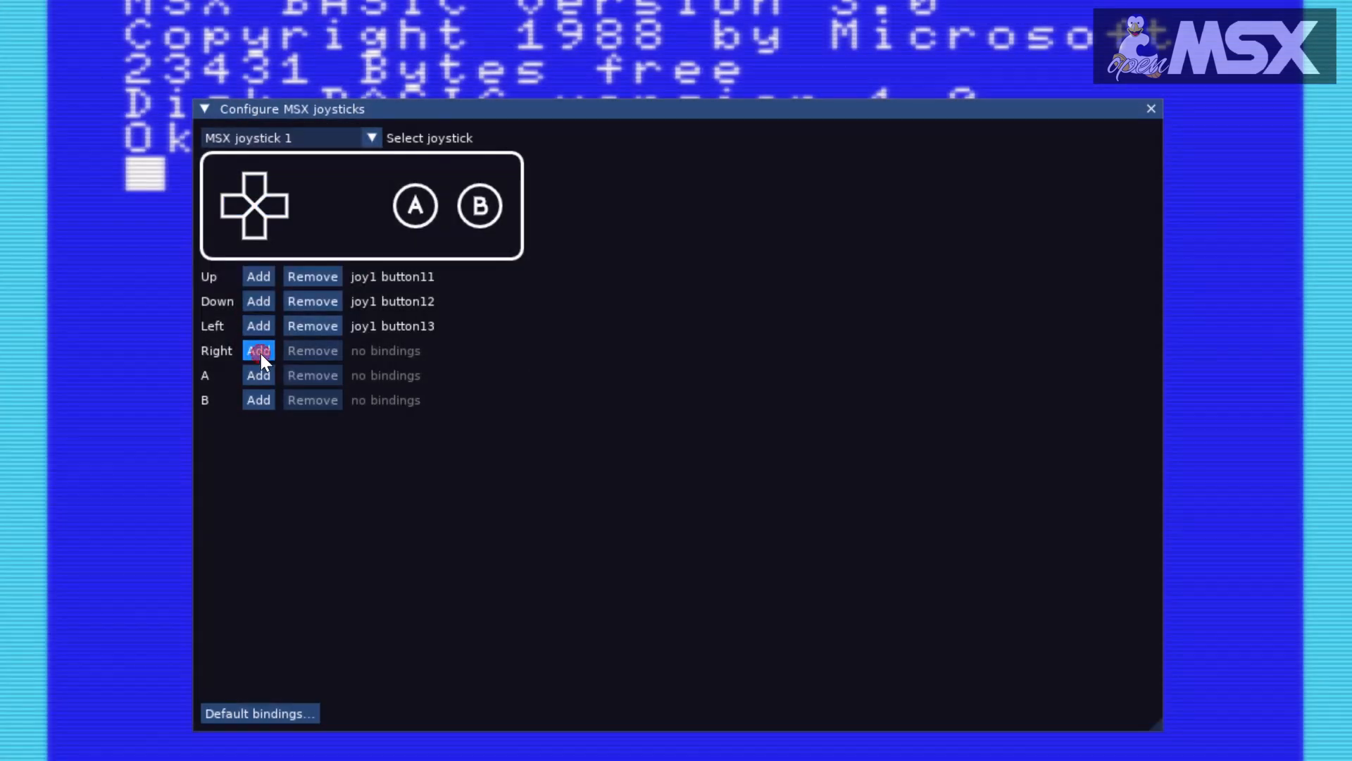
pyautogui.click(257, 373)
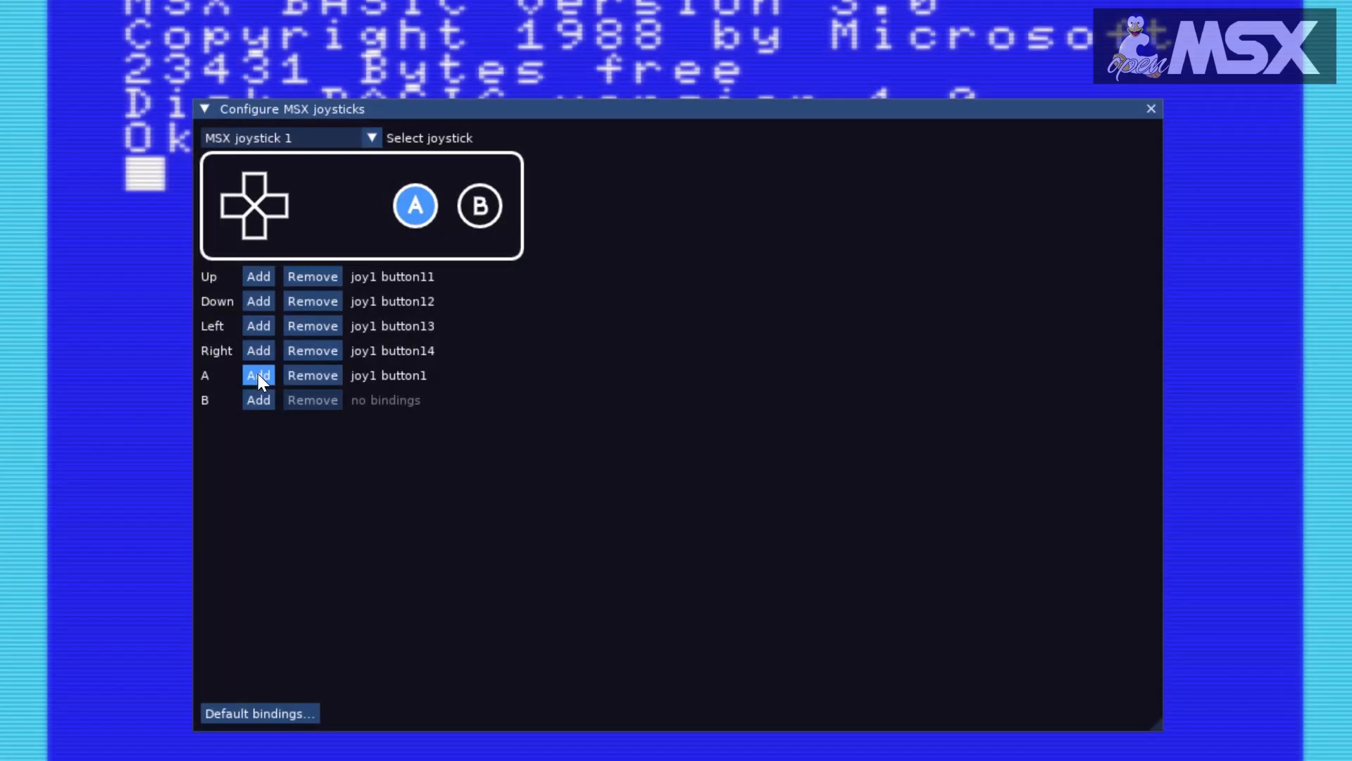
pyautogui.click(255, 399)
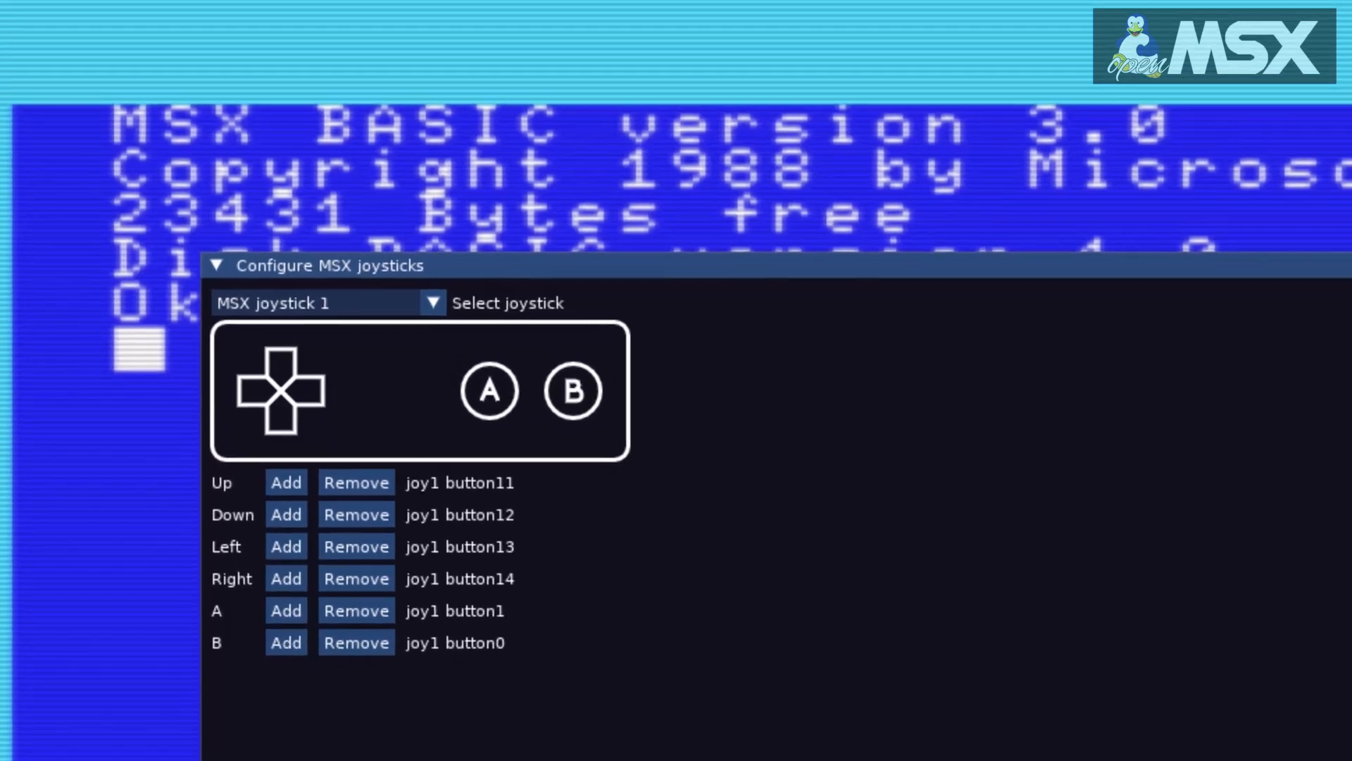
pyautogui.click(1337, 208)
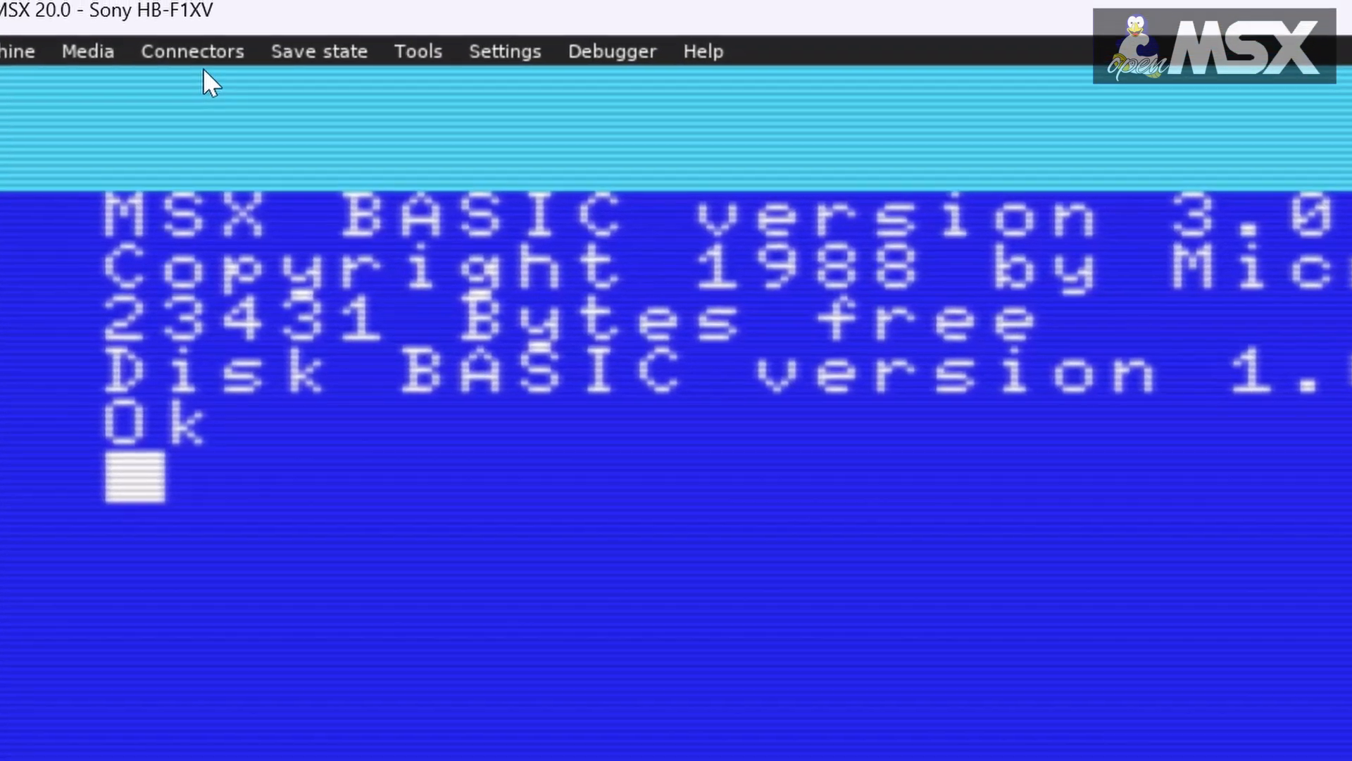
# View the devices that can be plugged into MSX Joystick port A, including MSX joystick 1
pyautogui.click(198, 19)
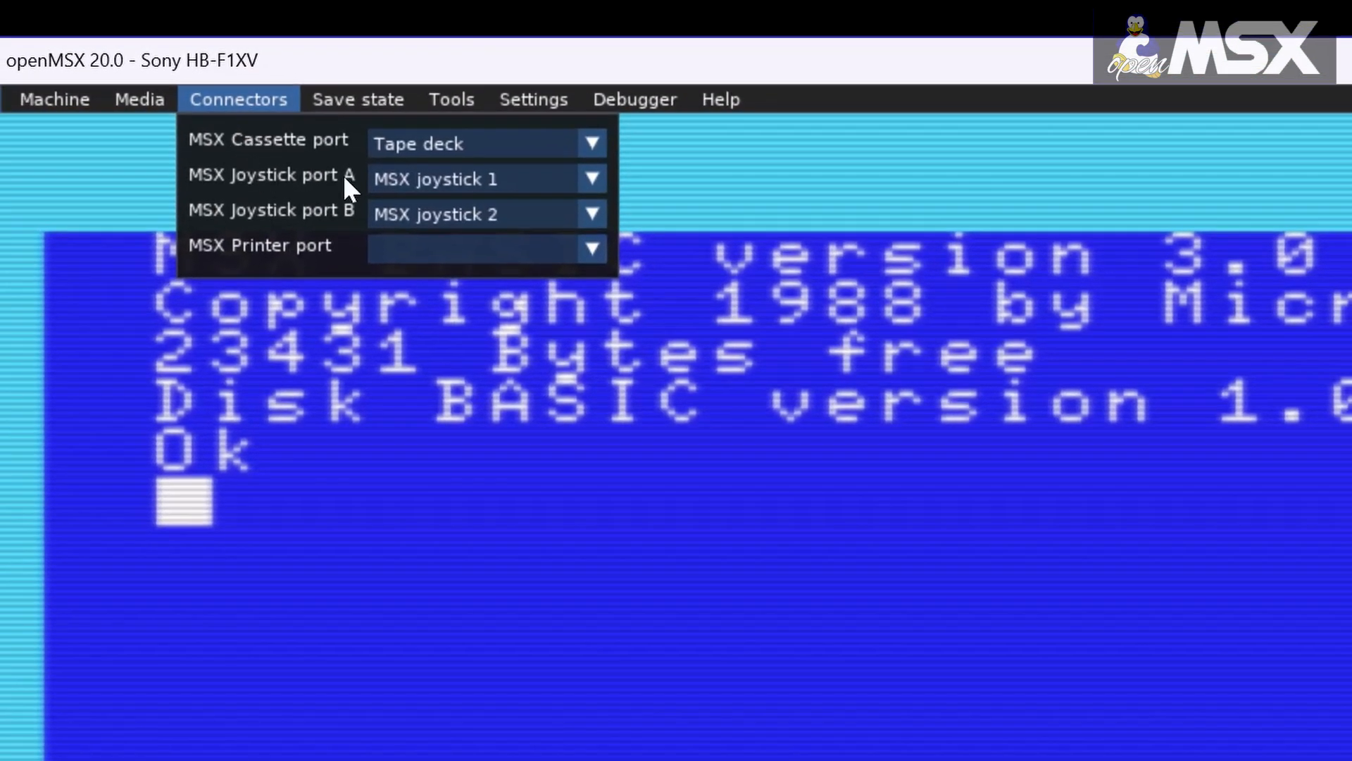
pyautogui.click(369, 160)
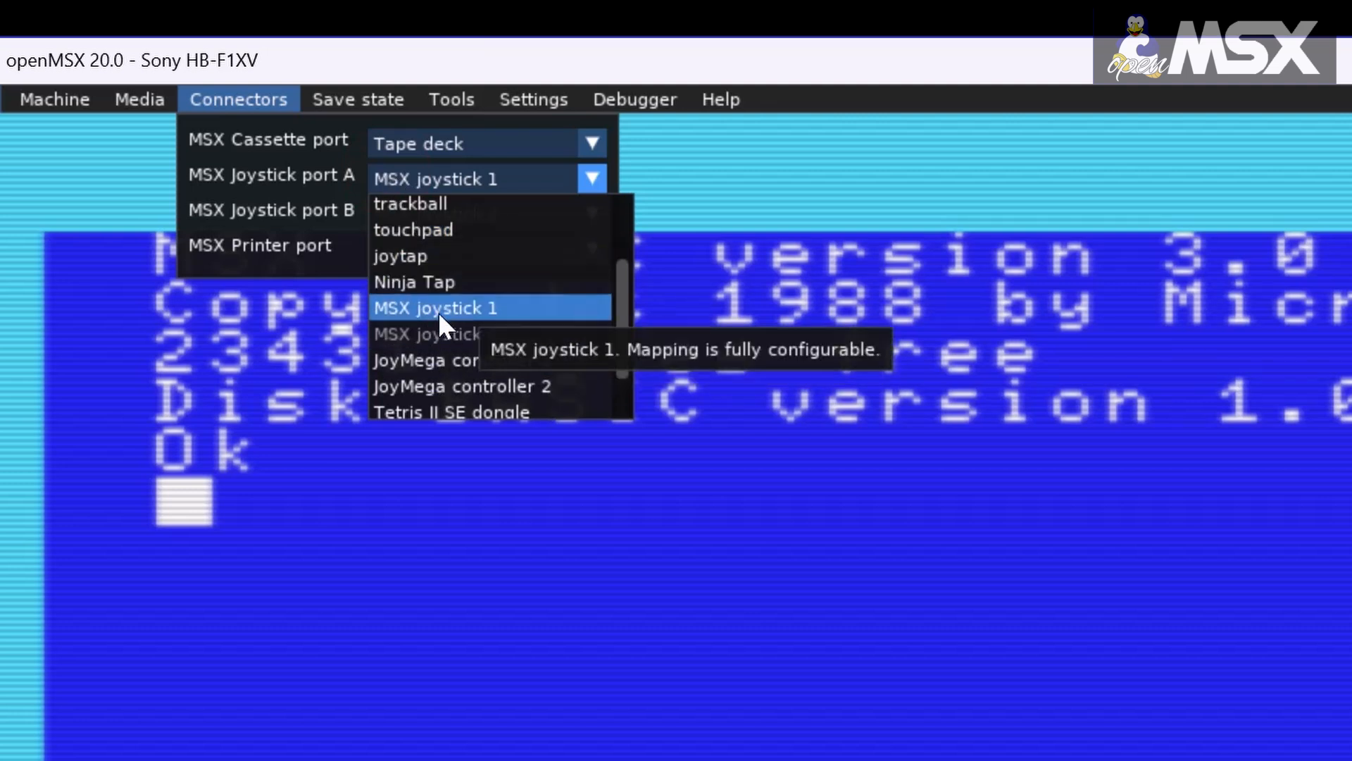
# Reopen the MSX joystick configuration, view the bindings of JoyMega controller 1, and close the window
pyautogui.click(533, 99)
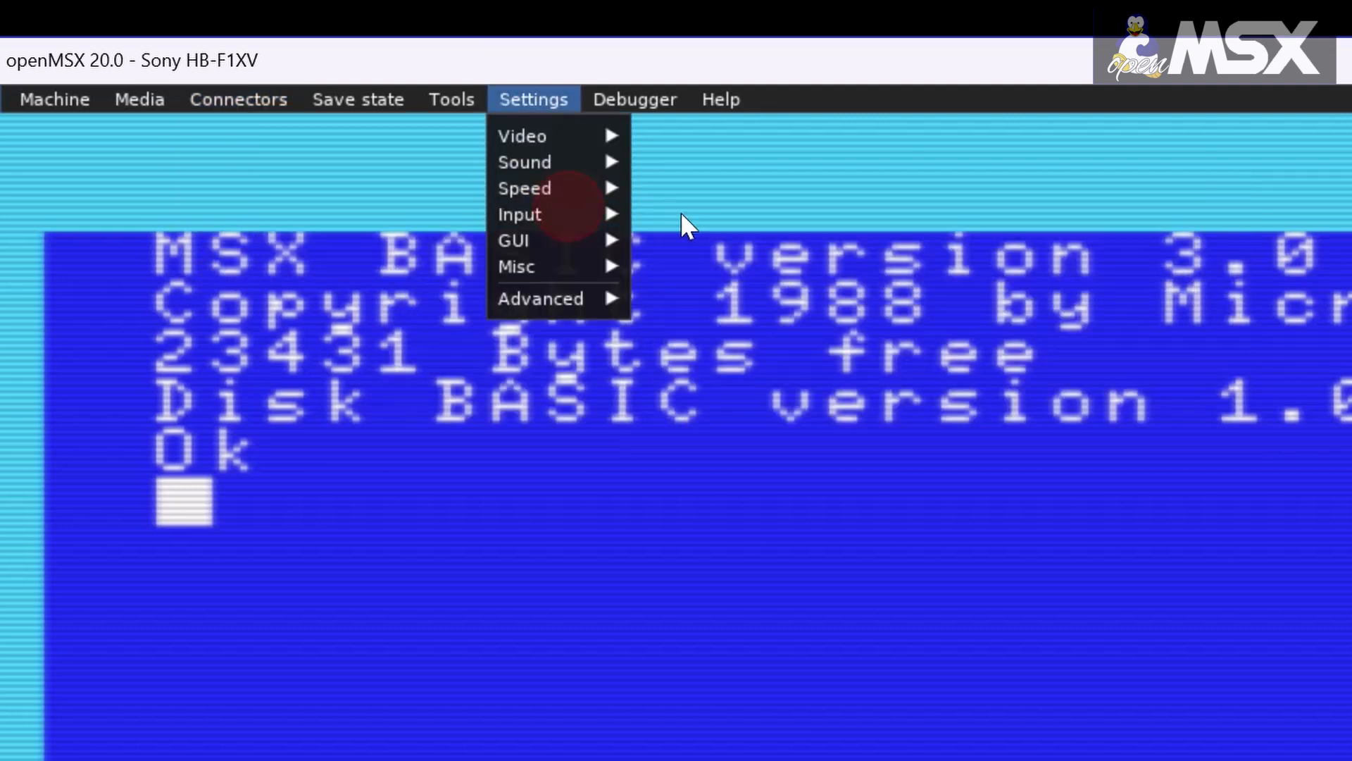
pyautogui.moveTo(584, 213)
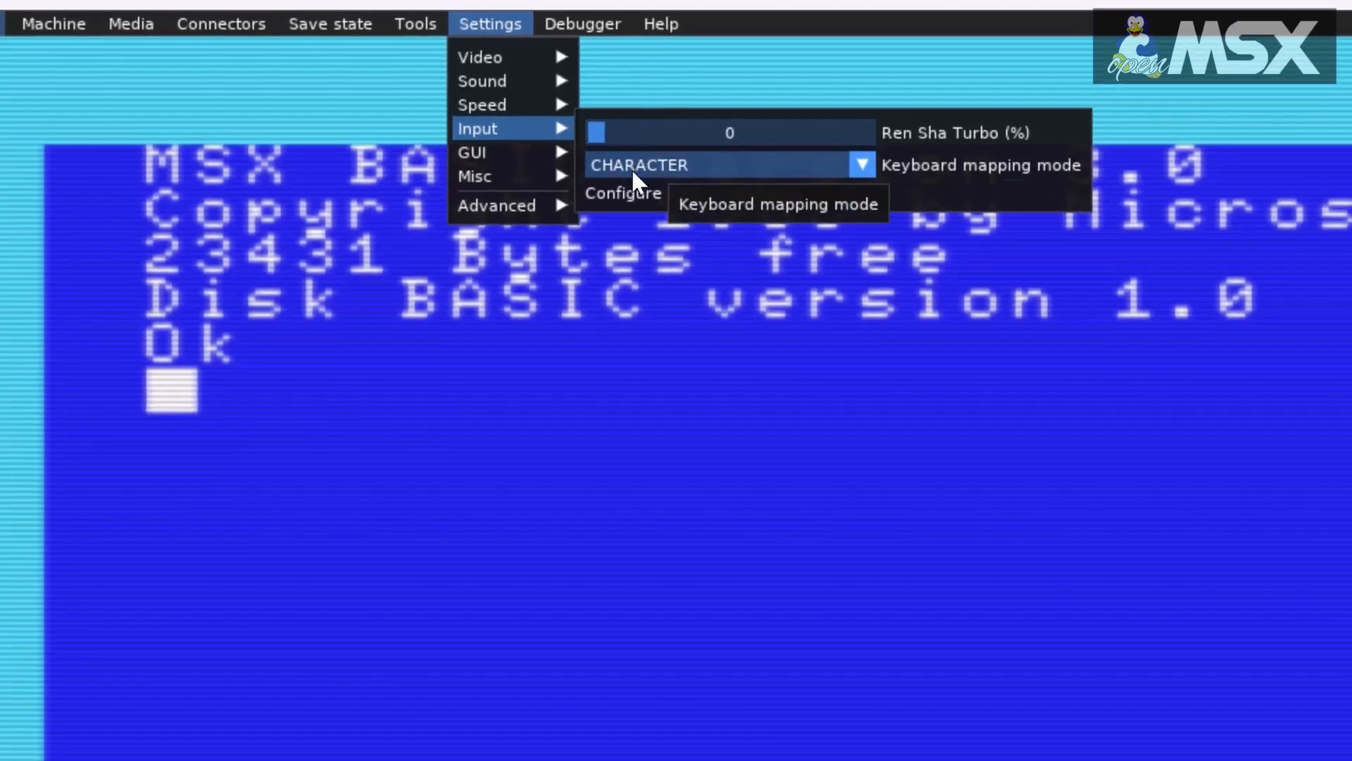
pyautogui.click(669, 278)
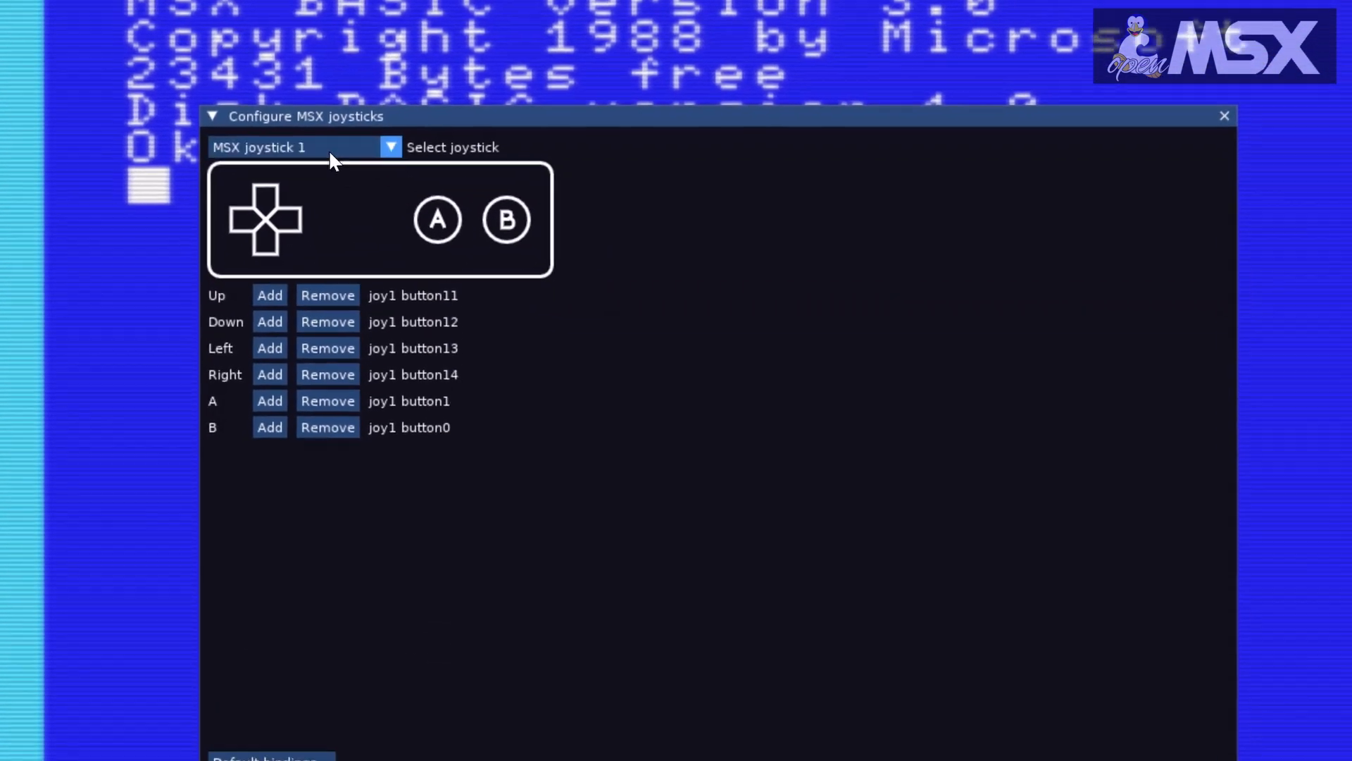
pyautogui.click(352, 247)
pyautogui.click(325, 196)
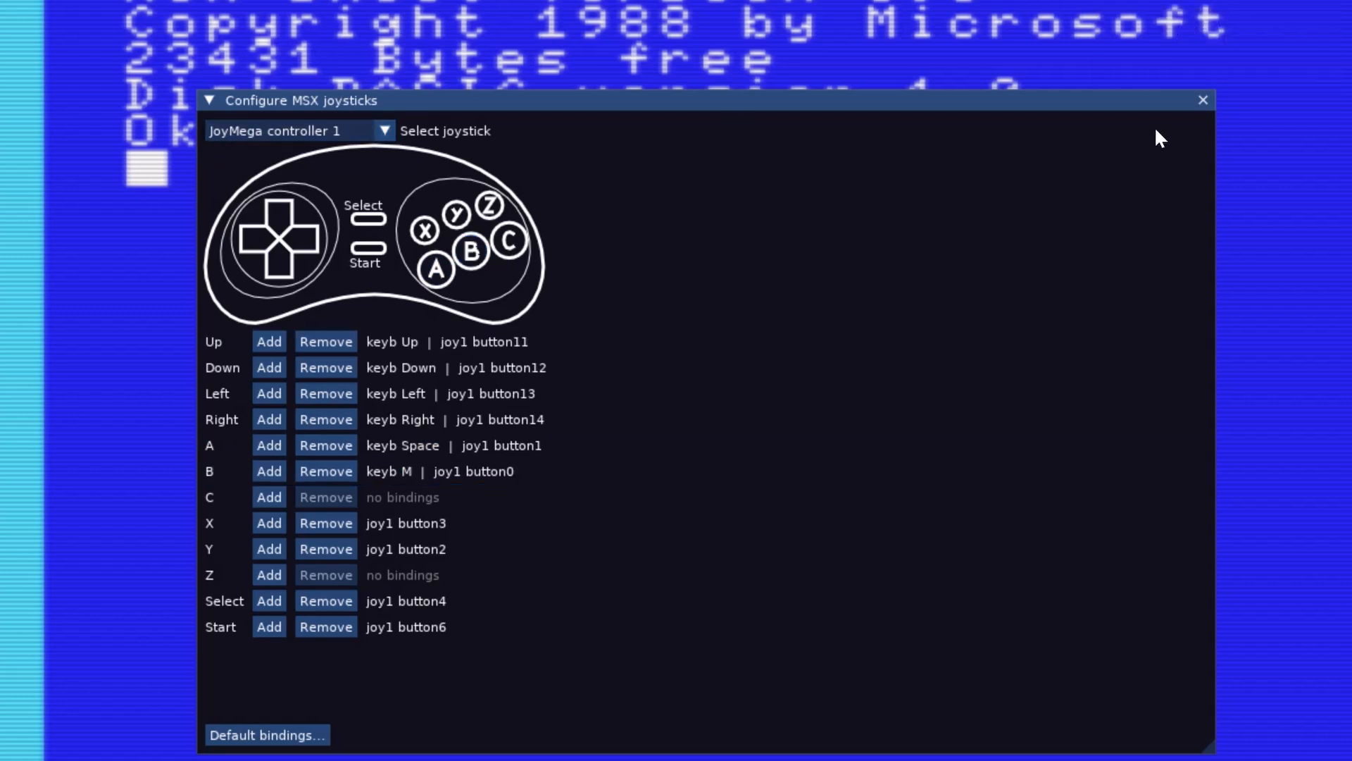
pyautogui.click(1202, 101)
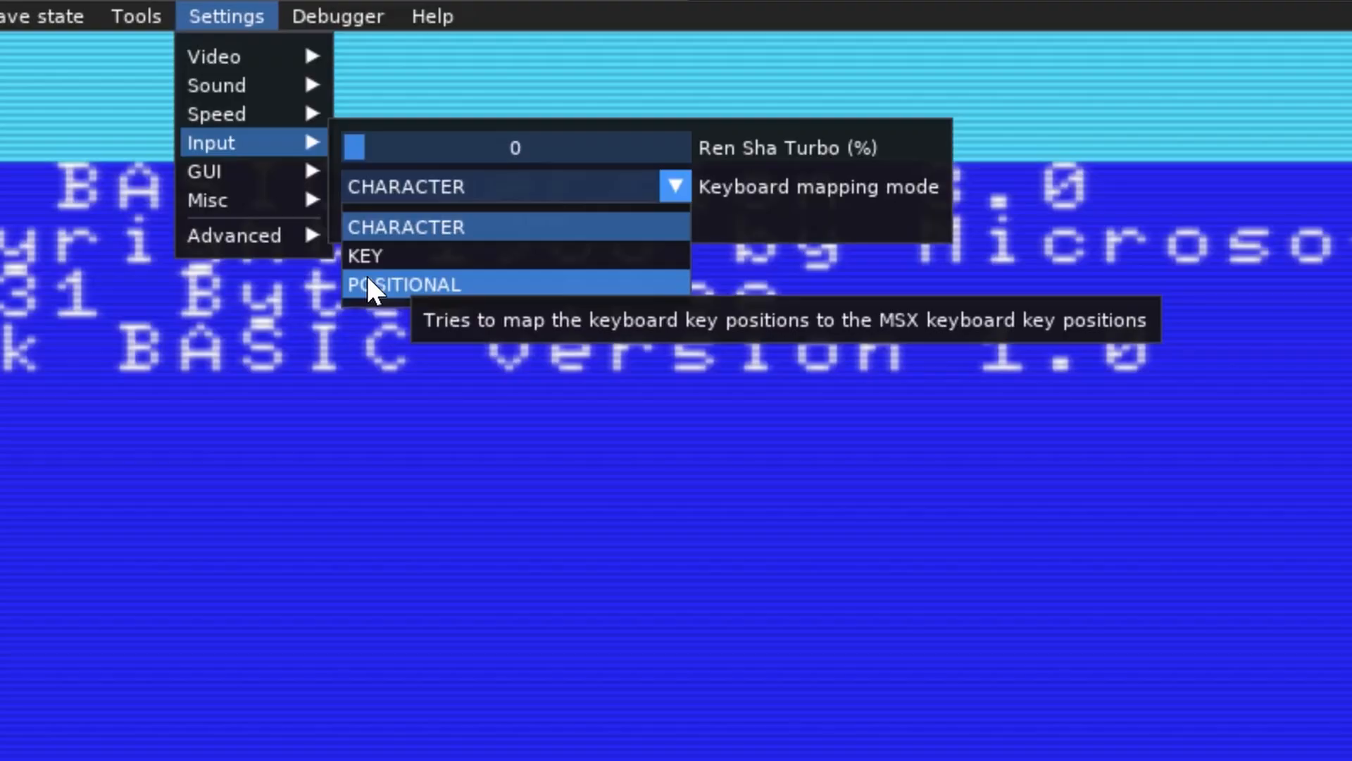
# View the GUI options for saving a layout, restoring a layout and selecting a style
pyautogui.moveTo(267, 169)
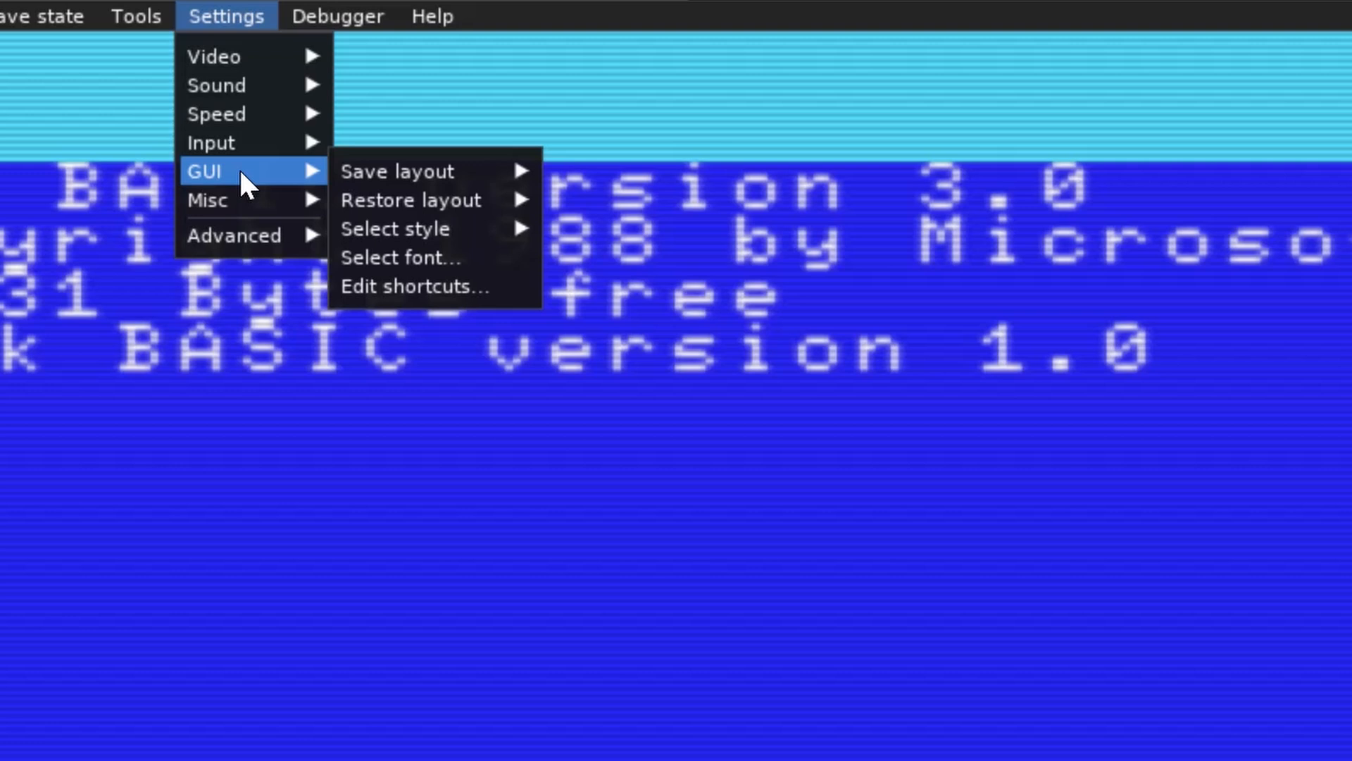
pyautogui.moveTo(379, 182)
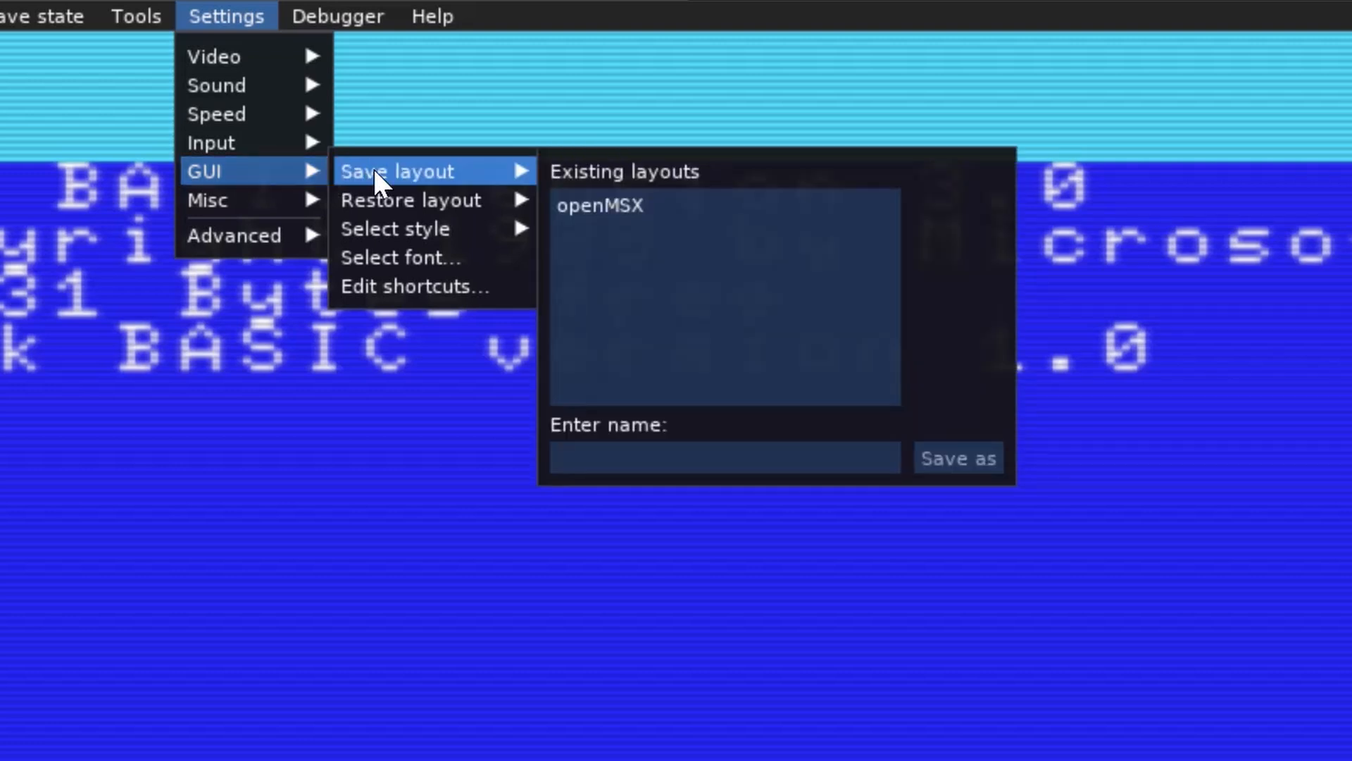
pyautogui.moveTo(428, 208)
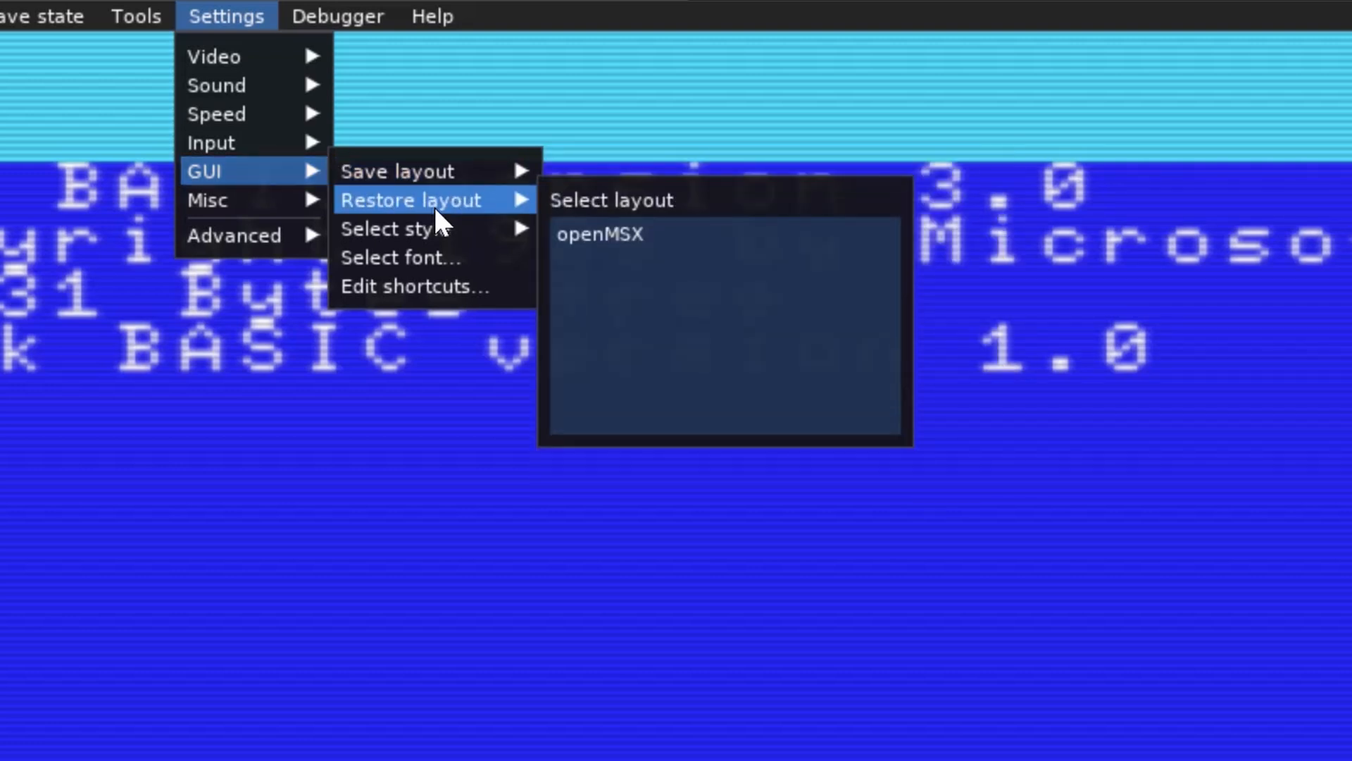
pyautogui.moveTo(453, 239)
# Open the shortcut editor, move its window over the emulated screen to view the debugger shortcuts, and close it
pyautogui.click(411, 287)
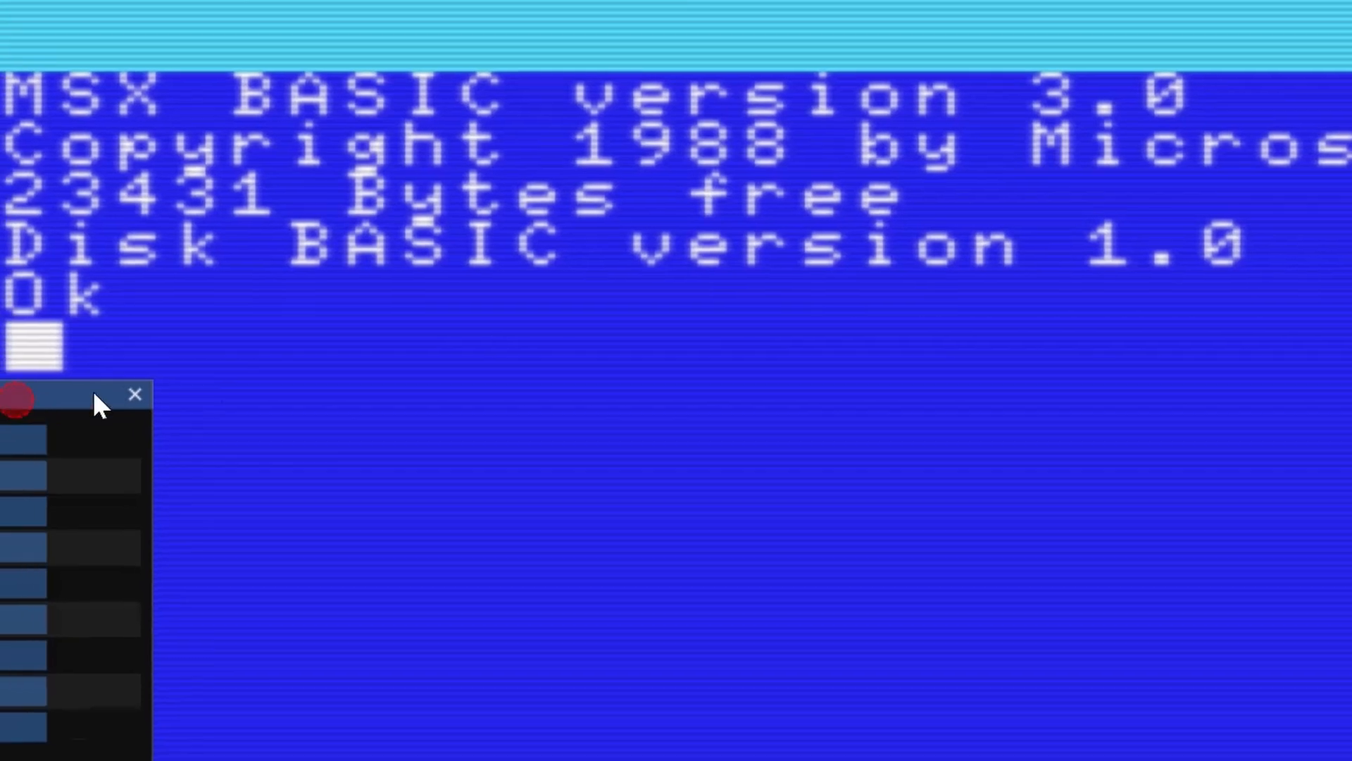
pyautogui.moveTo(99, 405); pyautogui.dragTo(1038, 239)
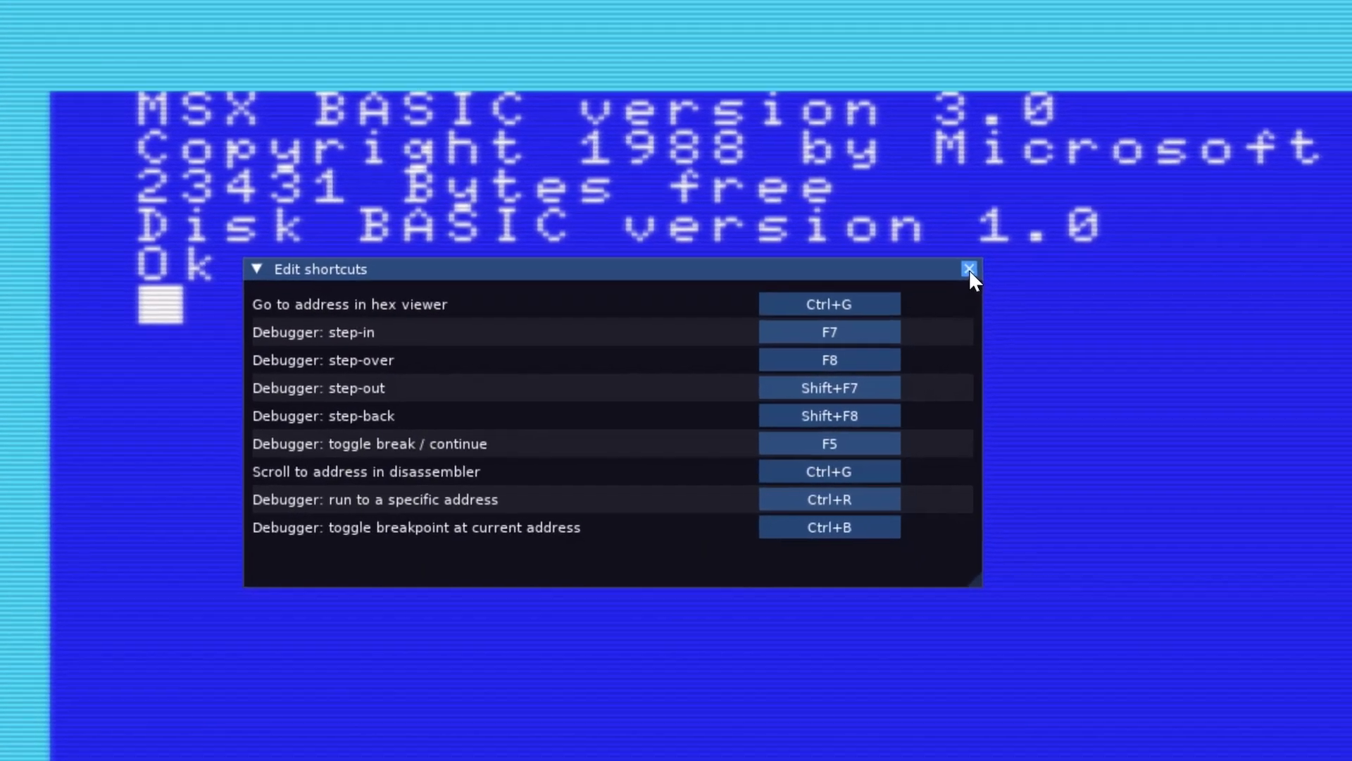
pyautogui.click(995, 263)
# Look through the full list of advanced settings, from the display options to the Sunrise MoonSound channels and throttle, and close it
pyautogui.click(410, 37)
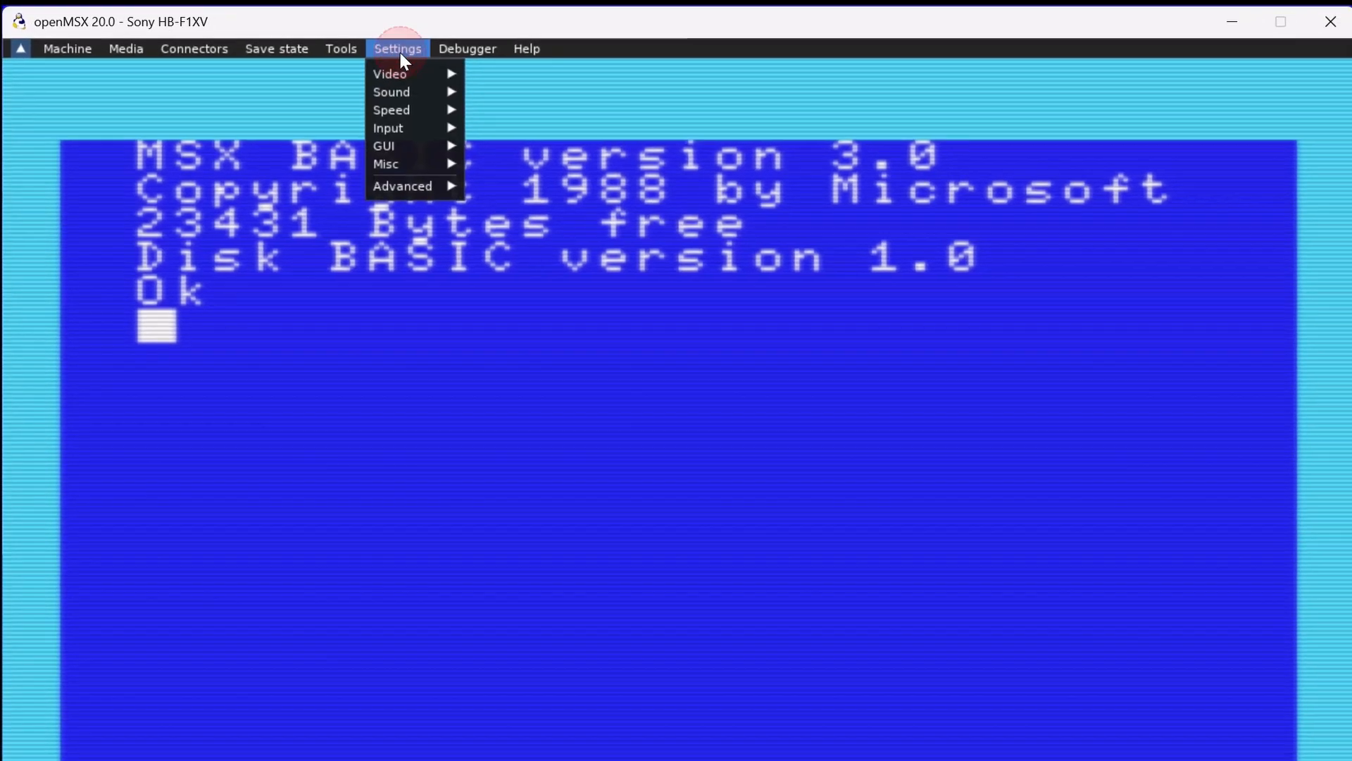
pyautogui.moveTo(413, 176)
pyautogui.scroll(-2, 715, 295)
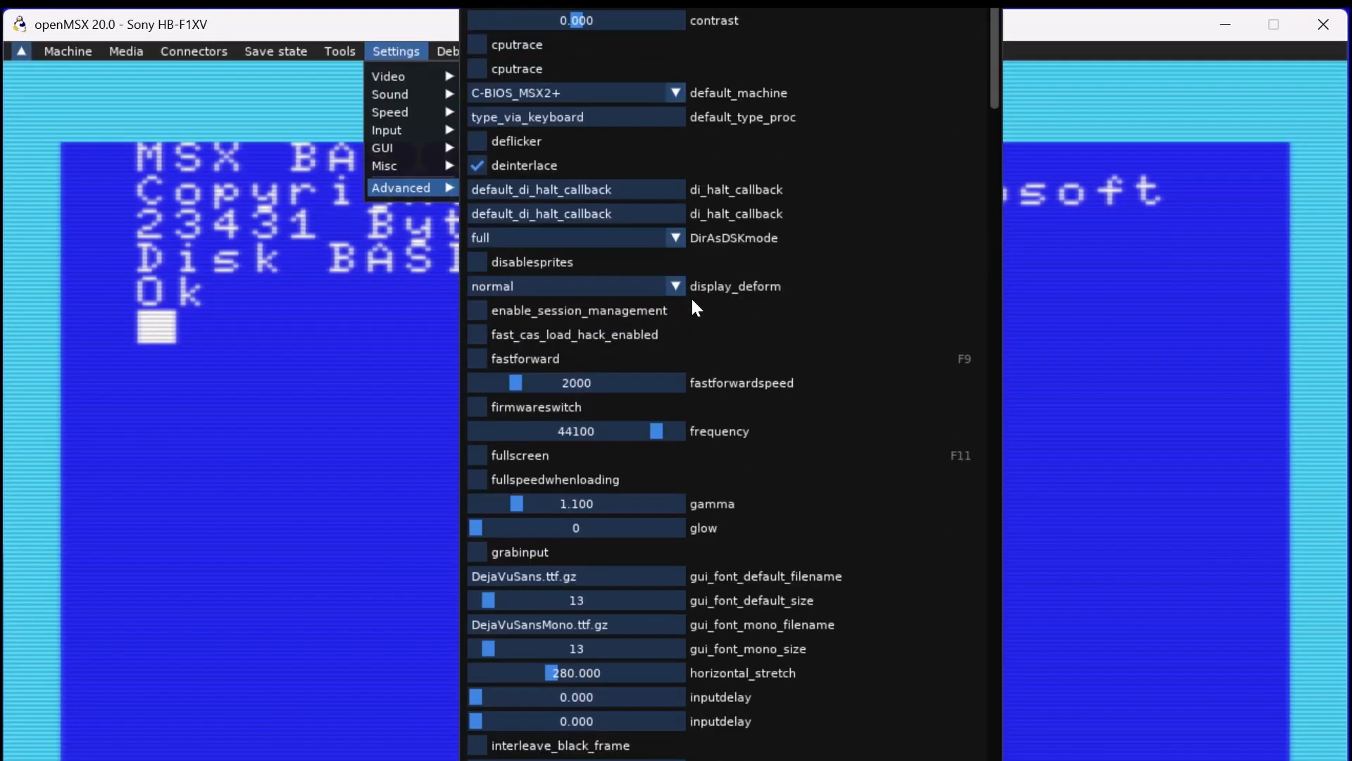
pyautogui.scroll(-3, 693, 307)
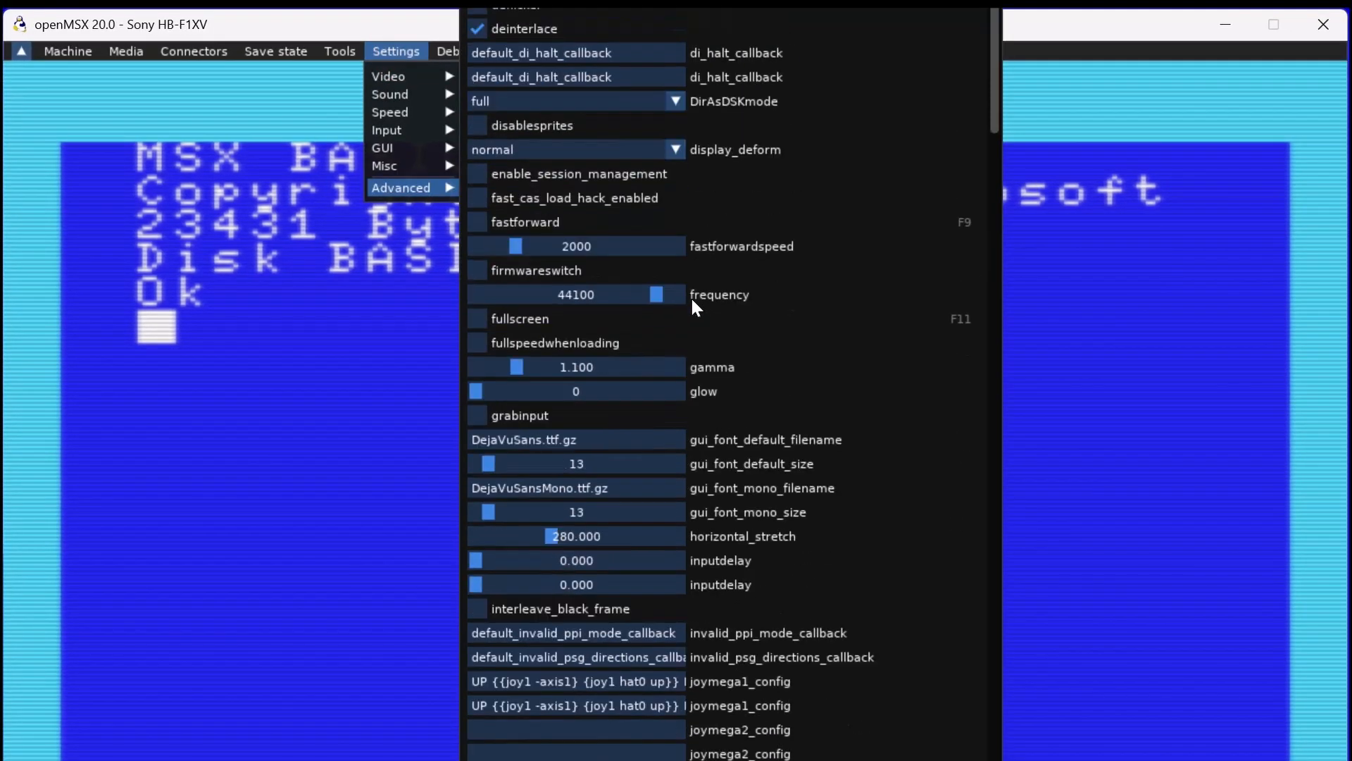
pyautogui.scroll(-1, 692, 299)
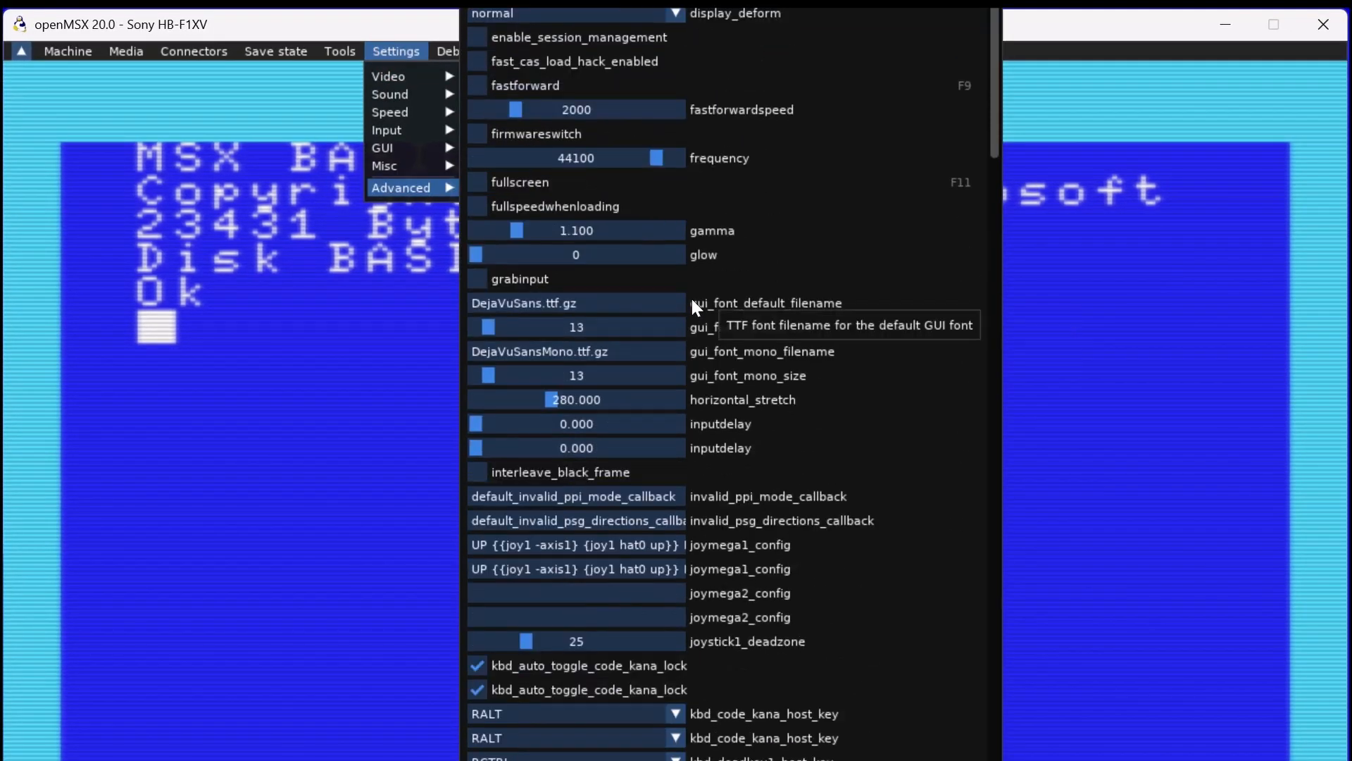
pyautogui.scroll(-2, 691, 298)
pyautogui.scroll(-1, 687, 352)
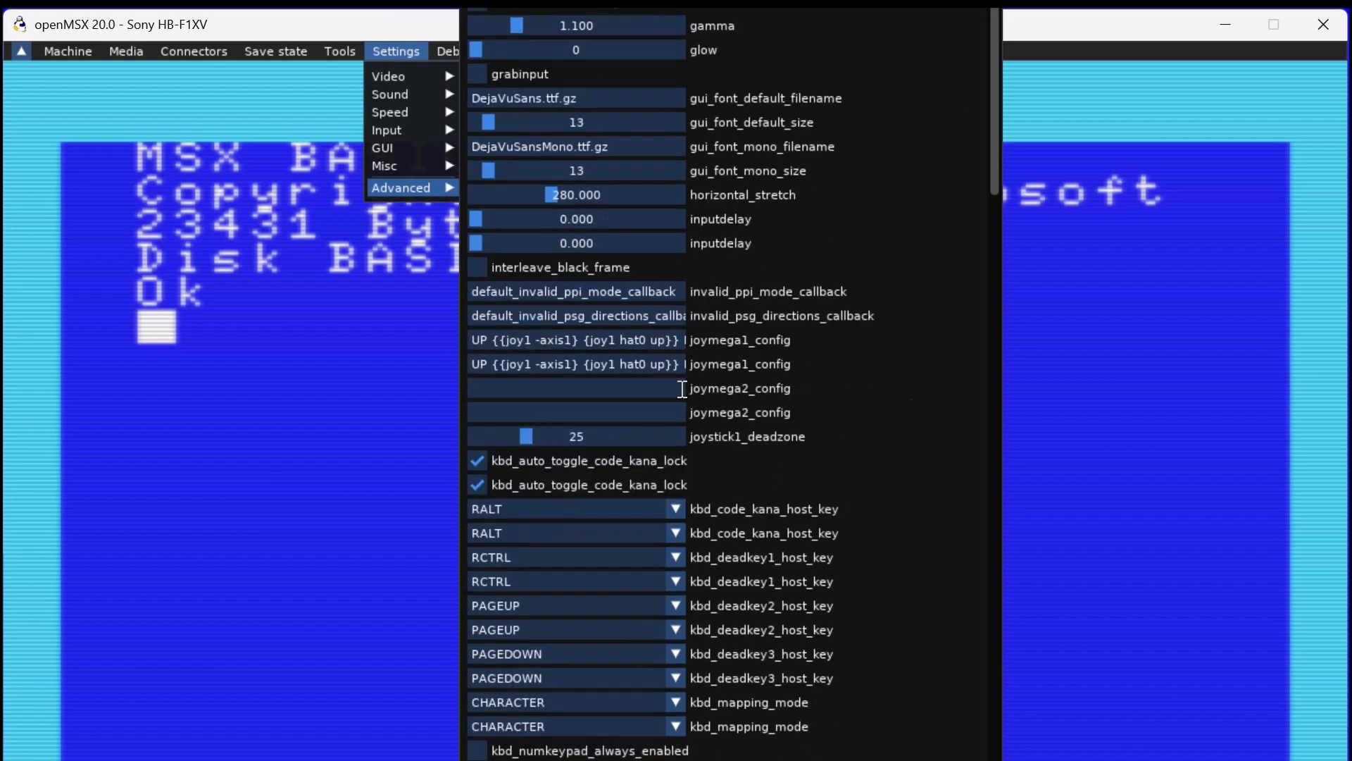
pyautogui.scroll(-1, 681, 394)
pyautogui.scroll(-8, 680, 387)
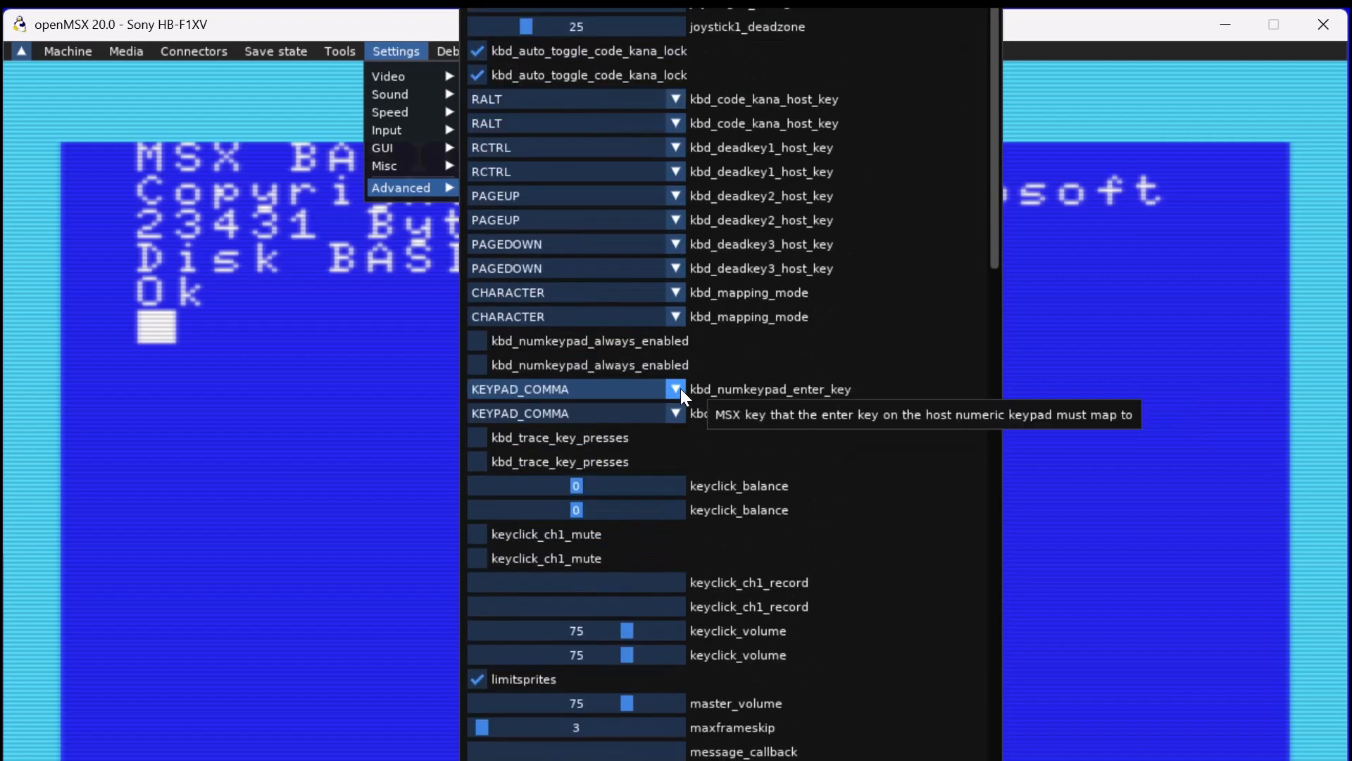
pyautogui.scroll(-3, 680, 387)
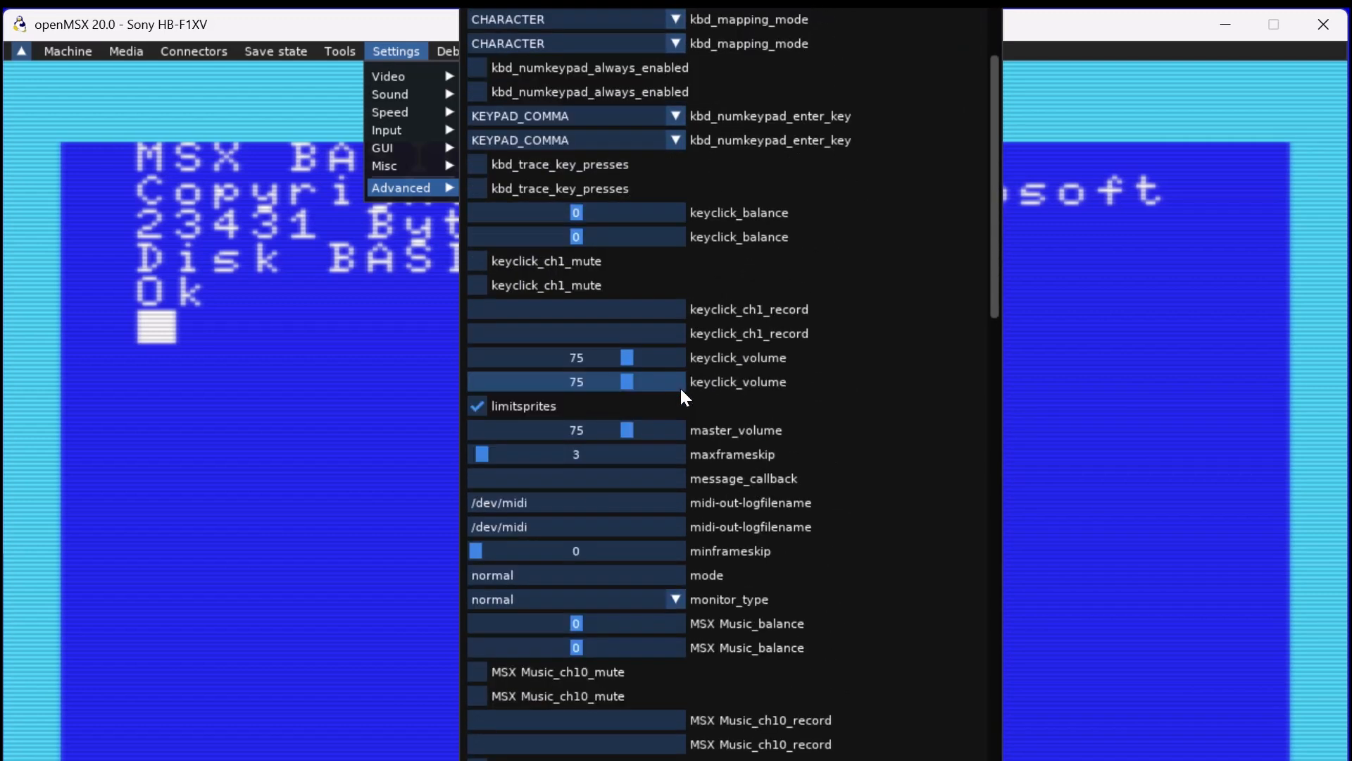
pyautogui.scroll(-2, 679, 386)
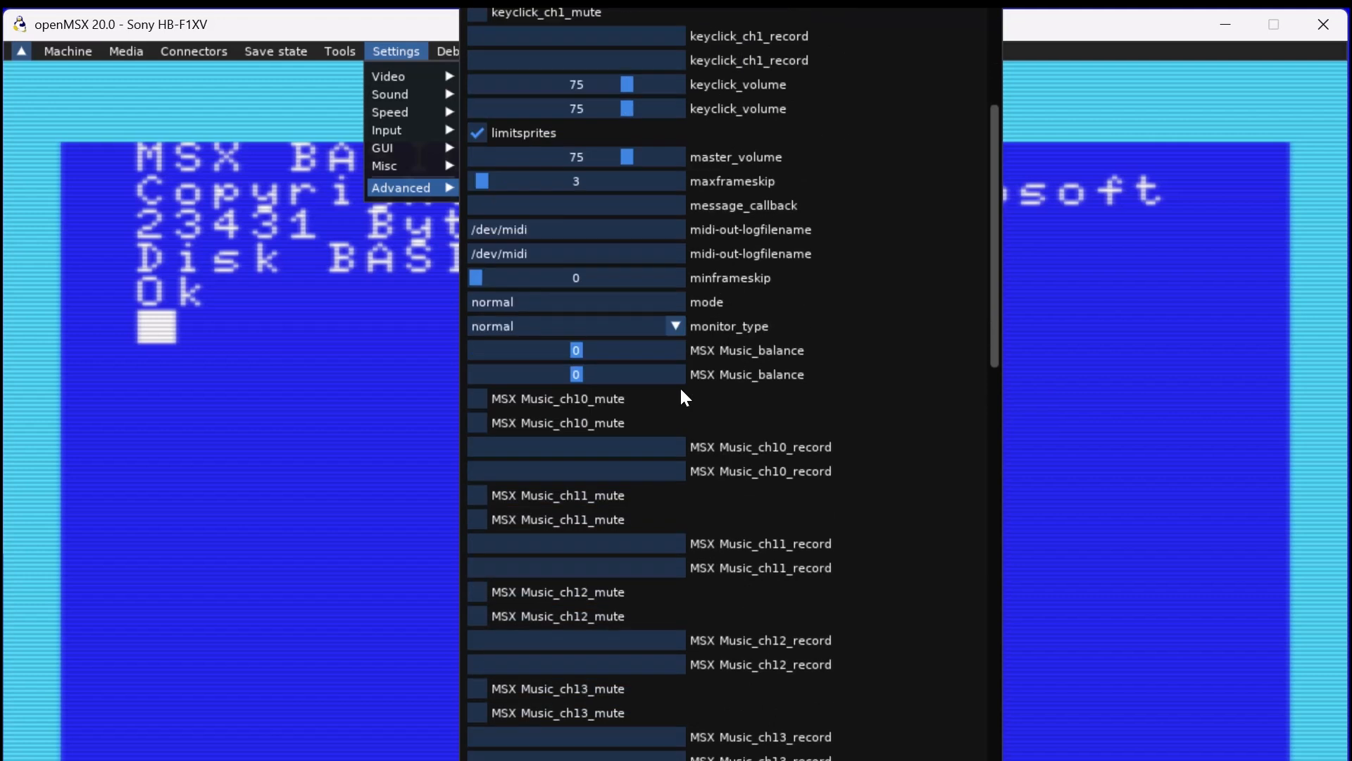
pyautogui.scroll(-4, 680, 391)
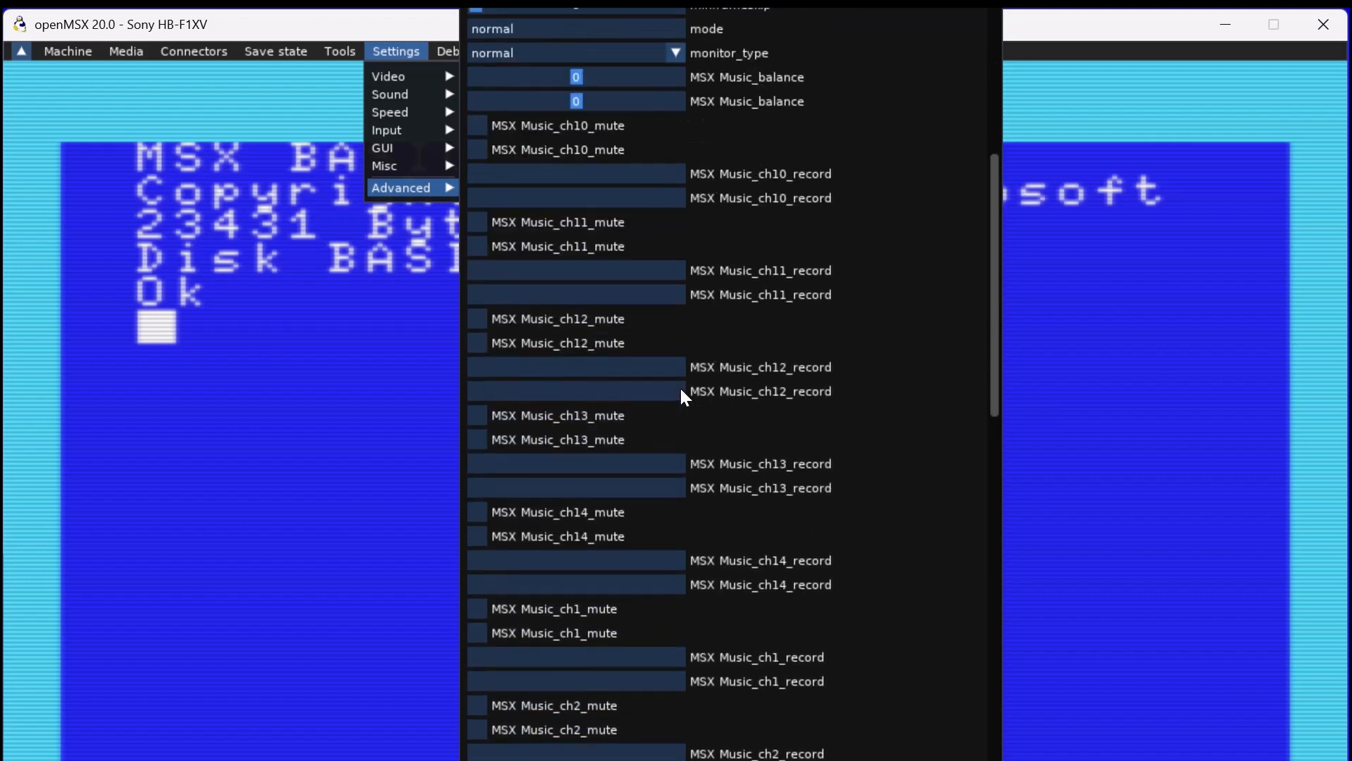
pyautogui.scroll(-2, 682, 389)
pyautogui.scroll(-6, 683, 389)
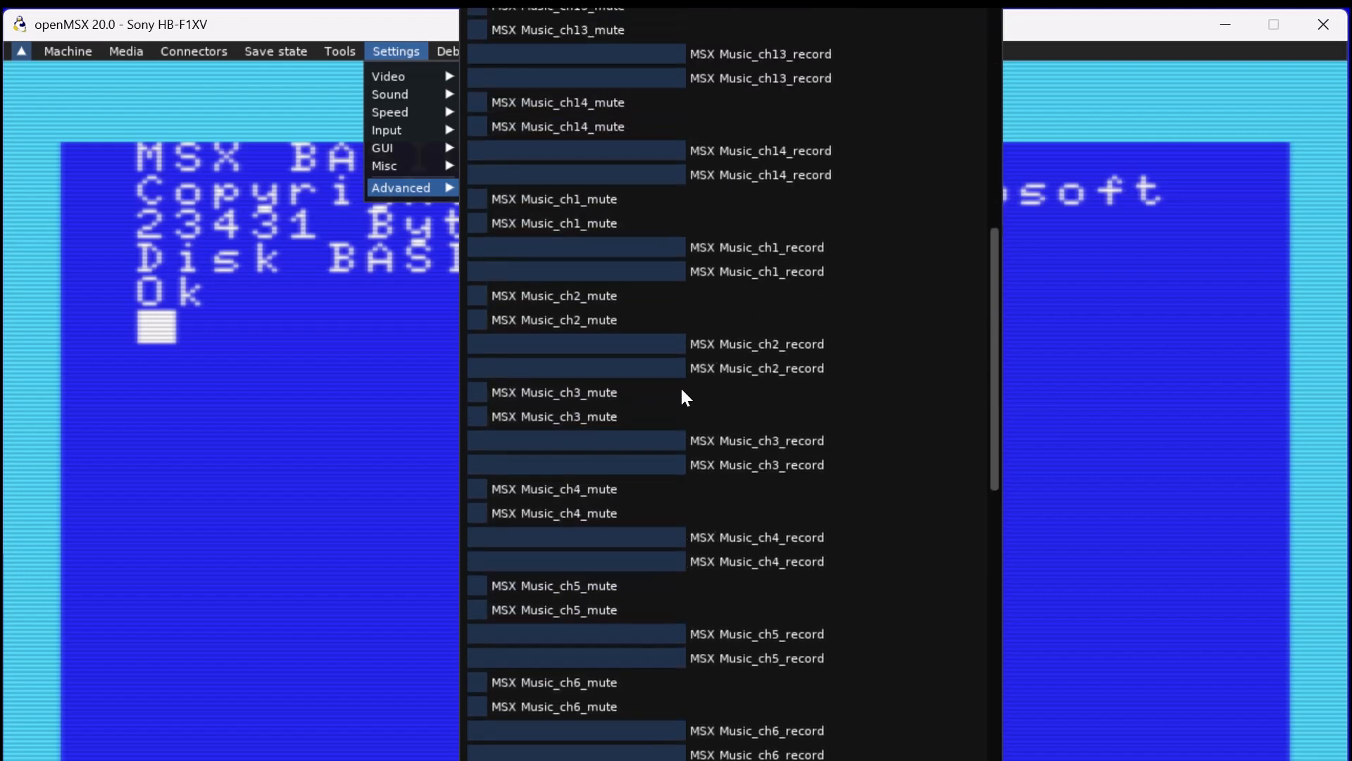
pyautogui.scroll(-7, 682, 388)
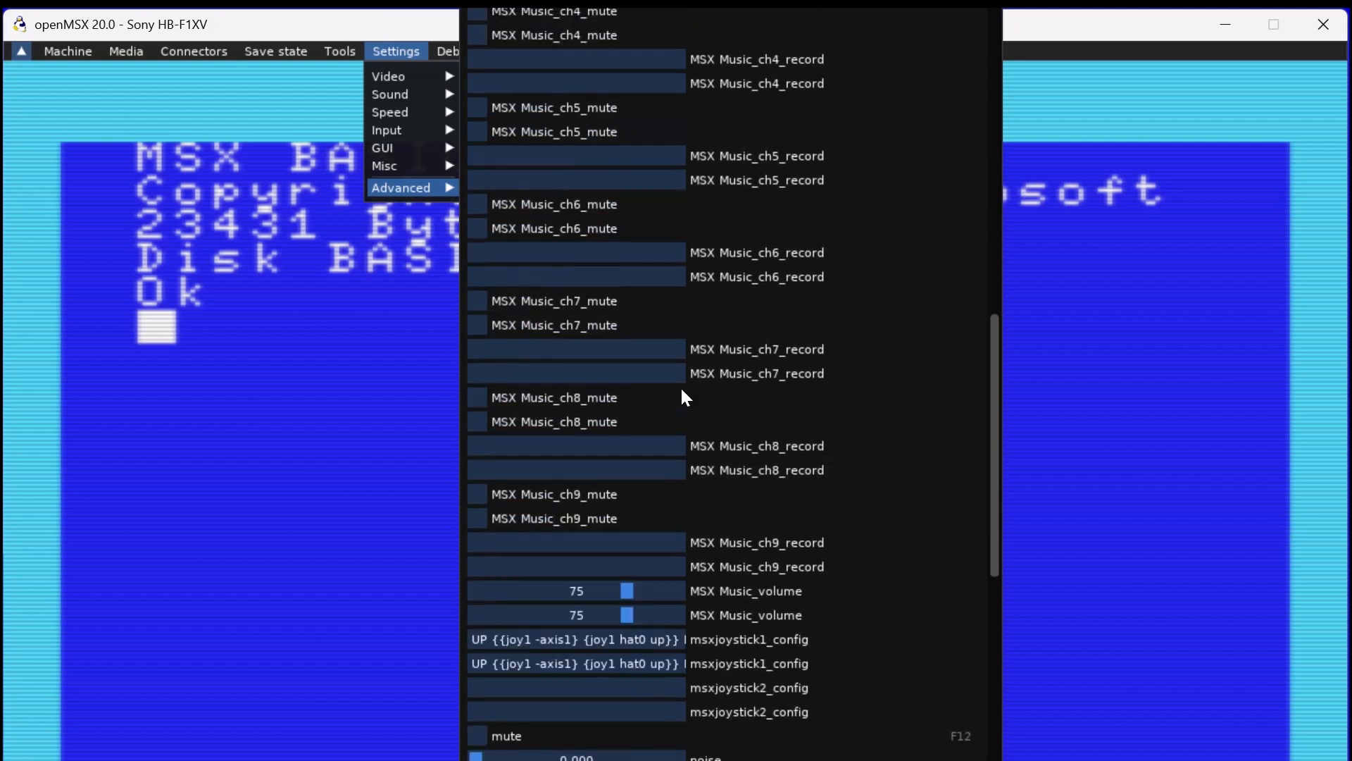
pyautogui.scroll(-9, 681, 388)
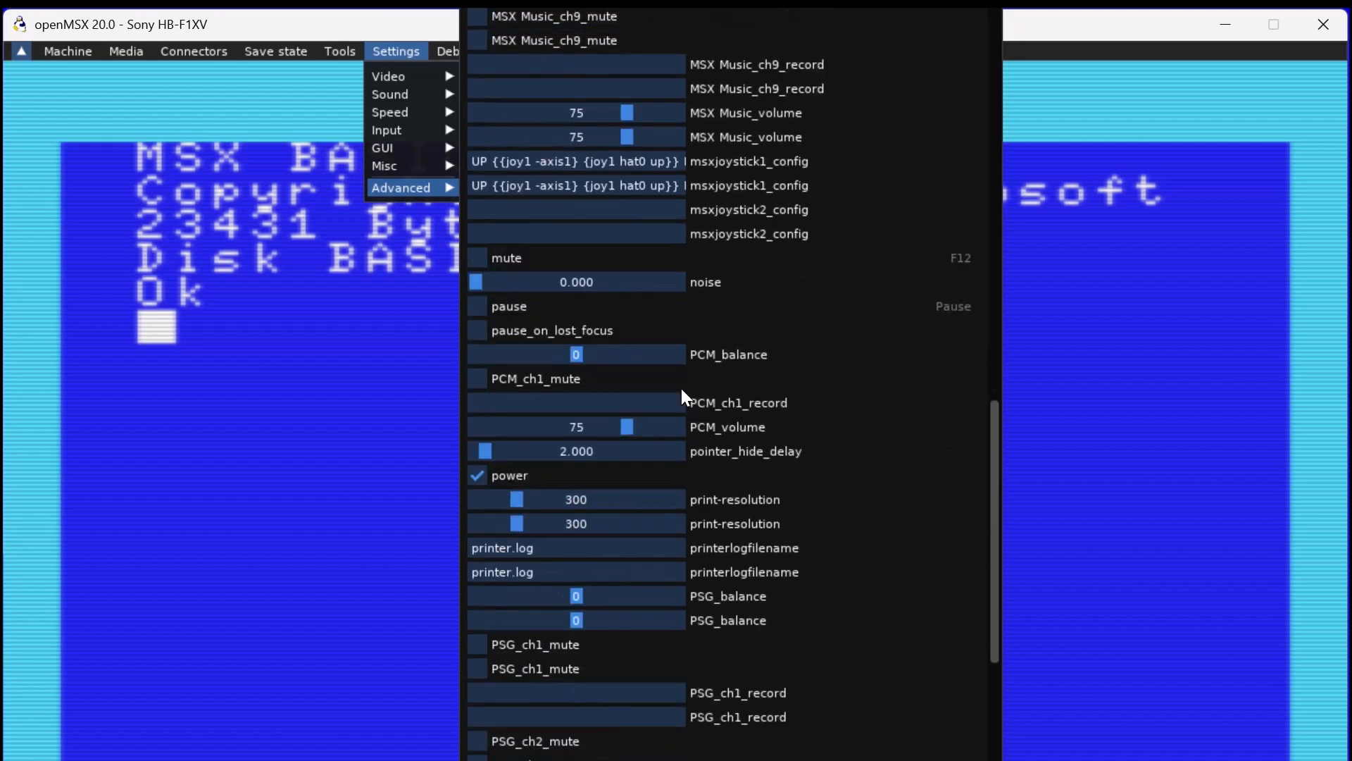
pyautogui.scroll(-10, 682, 387)
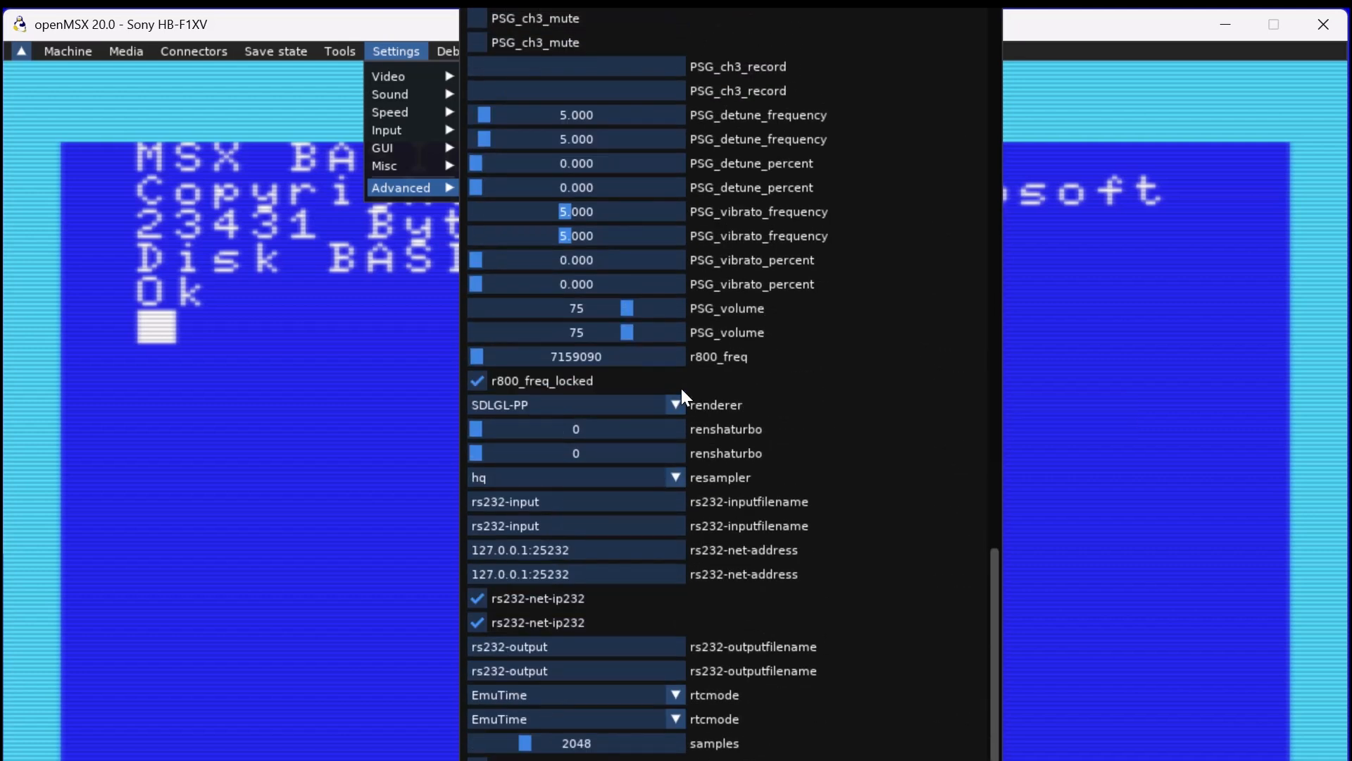
pyautogui.scroll(-10, 681, 387)
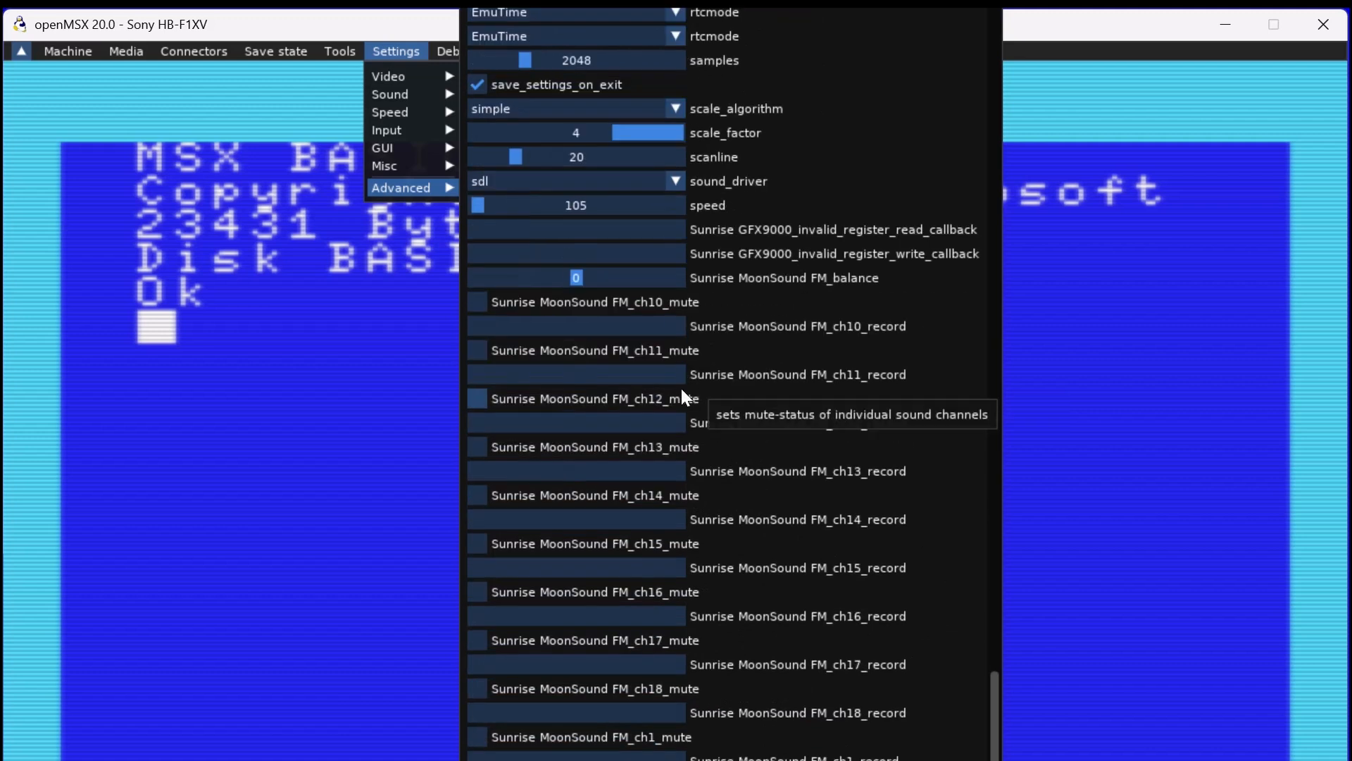
pyautogui.scroll(-10, 682, 387)
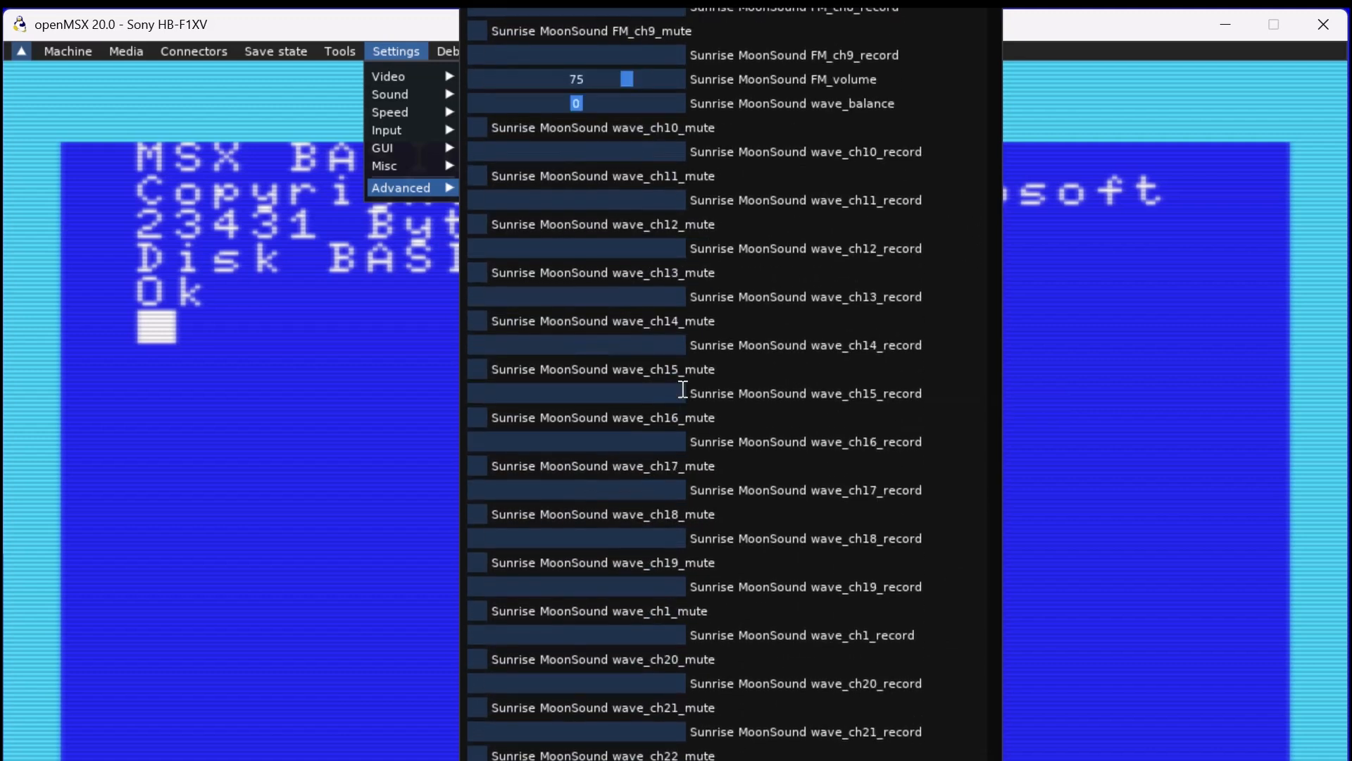
pyautogui.scroll(-2, 682, 388)
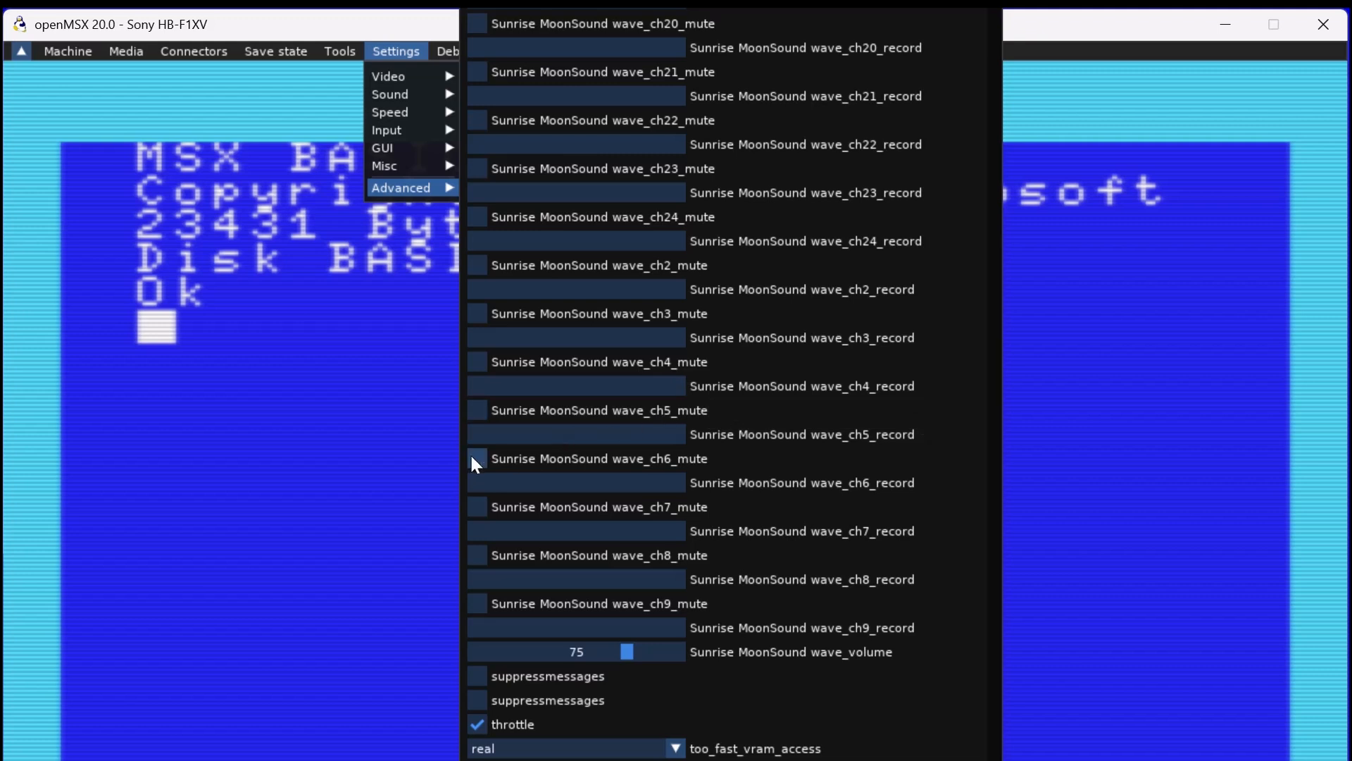
pyautogui.click(396, 475)
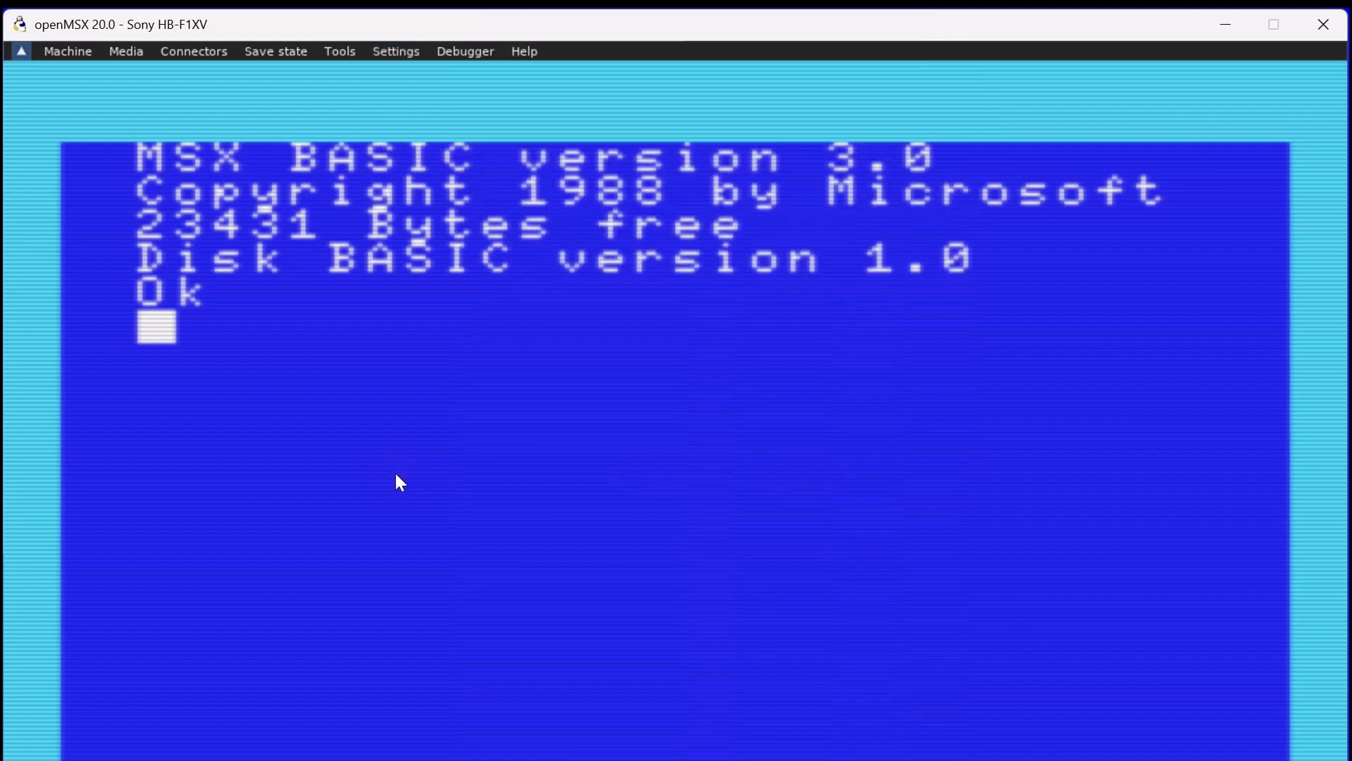